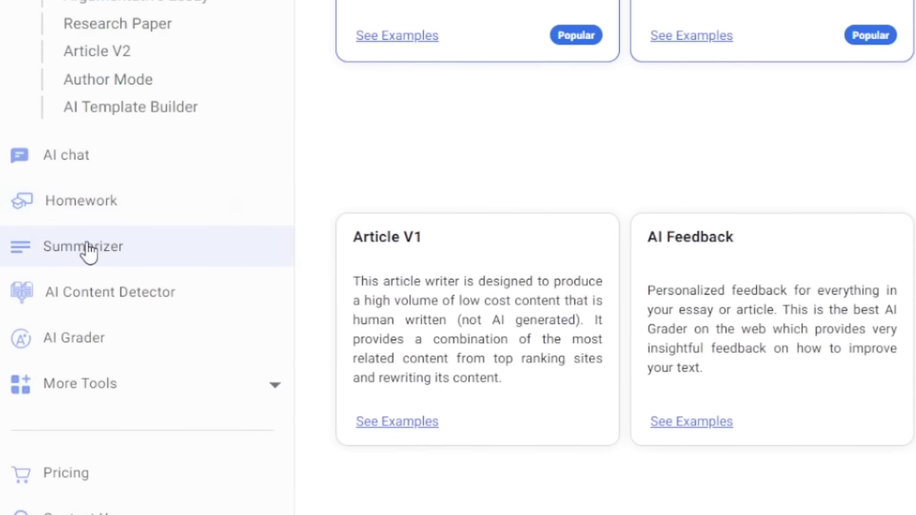
Step: Browse Smodin's additional tools list, then expand the AI Writing tools in the sidebar
left_click(280, 390)
left_click(277, 153)
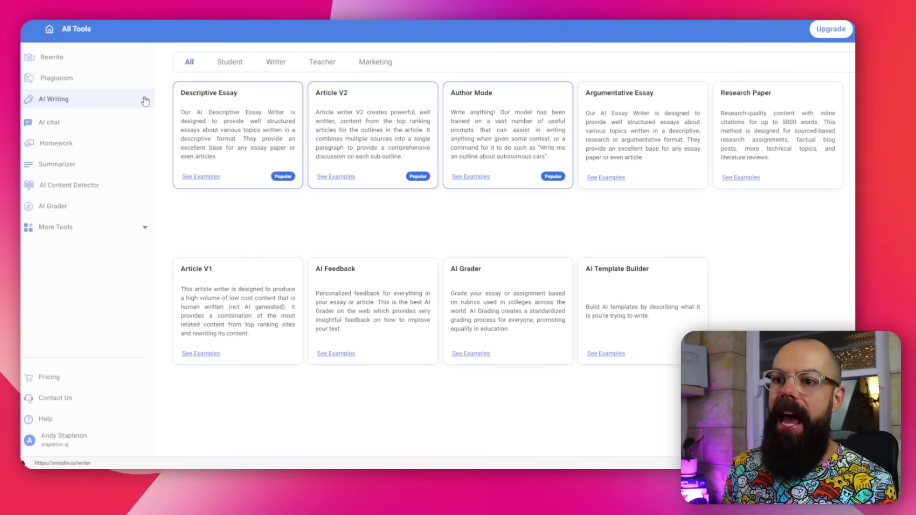
left_click(144, 98)
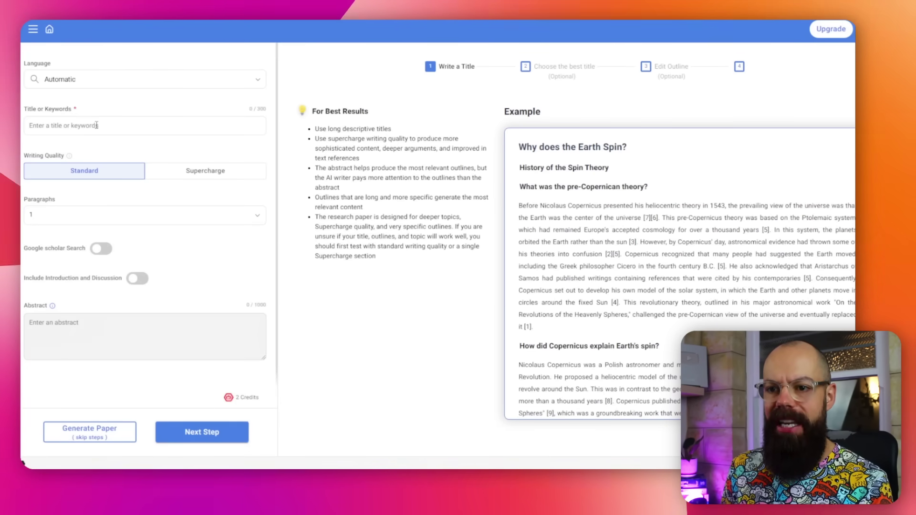
Step: Keep Standard quality with 1 paragraph, then go to My Documents listing the transparent electrode paper
left_click(218, 168)
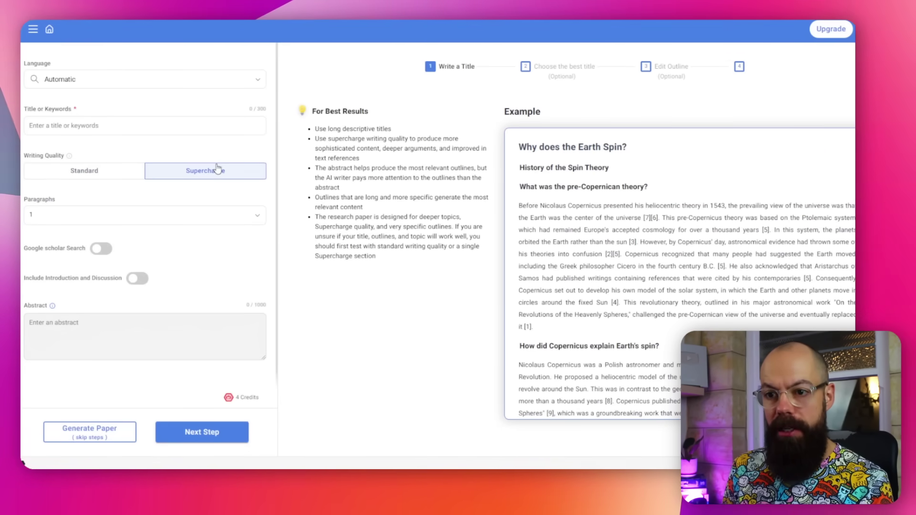
left_click(110, 176)
left_click(116, 221)
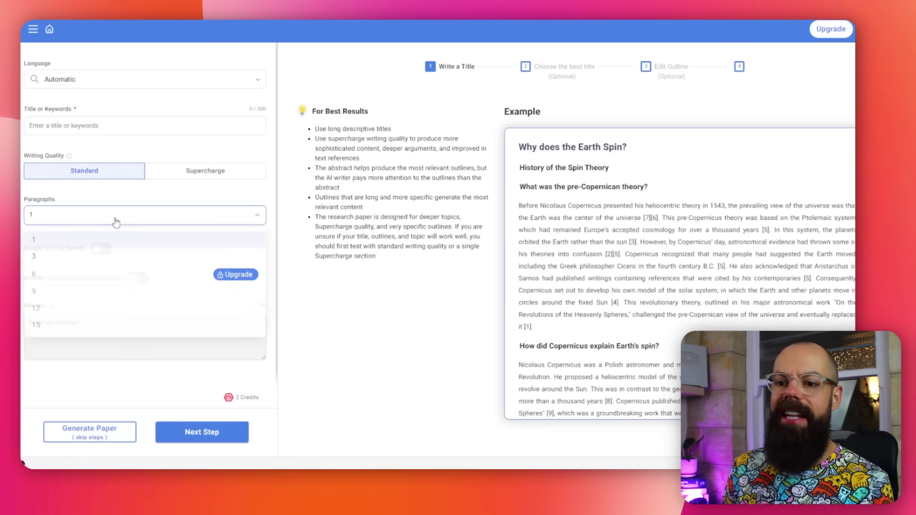
left_click(112, 211)
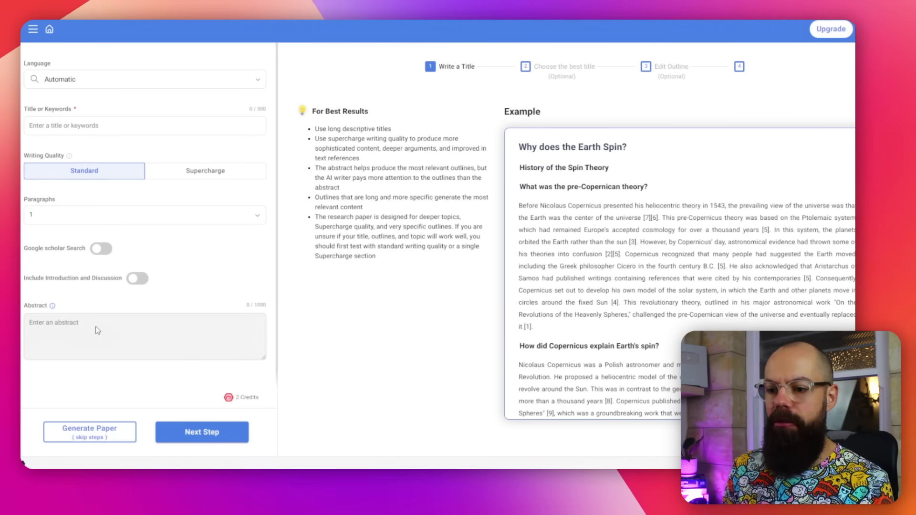
left_click(33, 30)
left_click(64, 120)
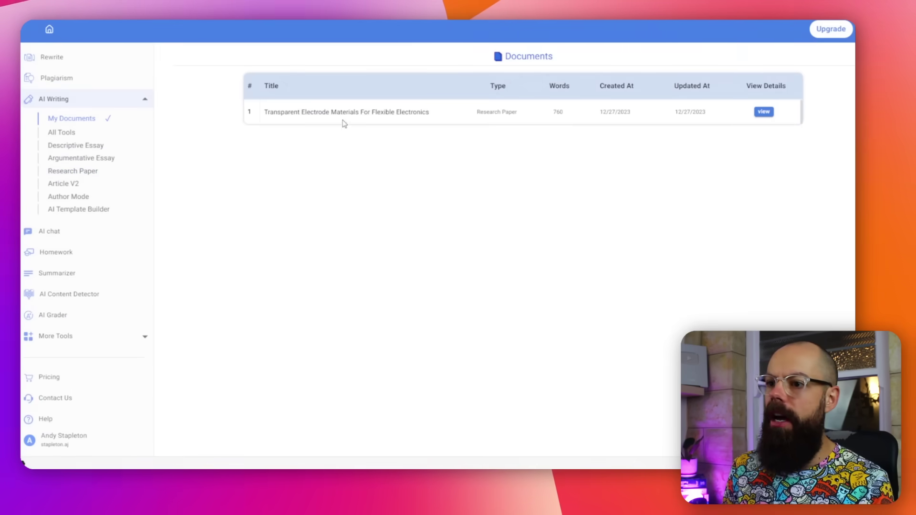
Step: Open 'Transparent Electrode Materials For Flexible Electronics' from the Documents table
left_click(764, 113)
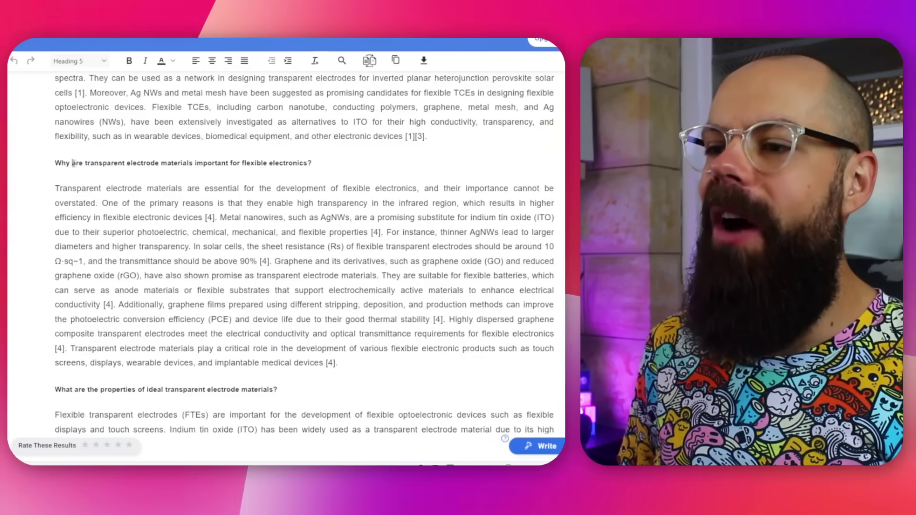
left_click_drag(72, 163, 246, 163)
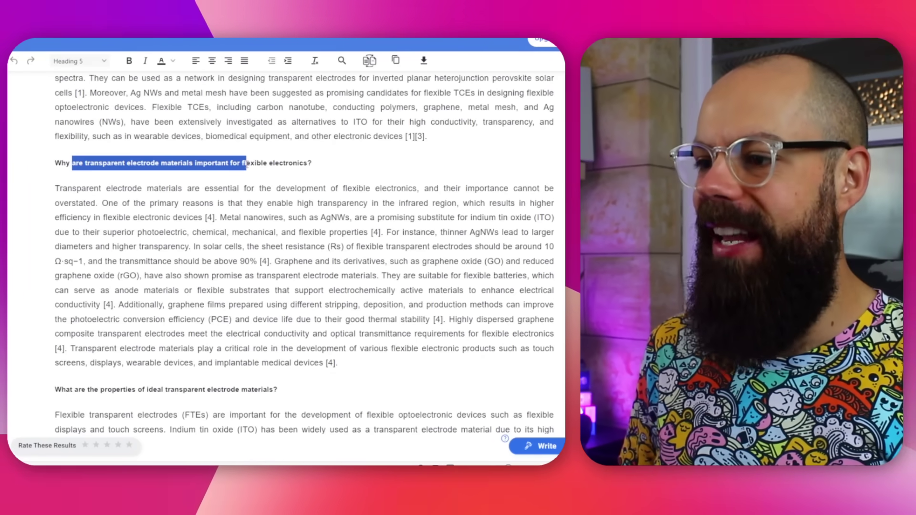
left_click_drag(72, 188, 150, 204)
left_click(157, 205)
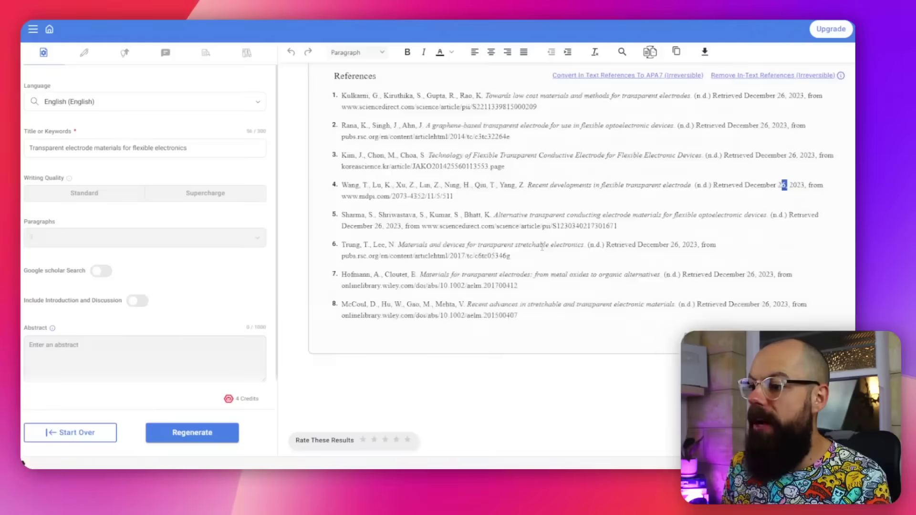
Step: Scroll the finished paper back up from the References toward the title
scroll(543, 246, "up", 15)
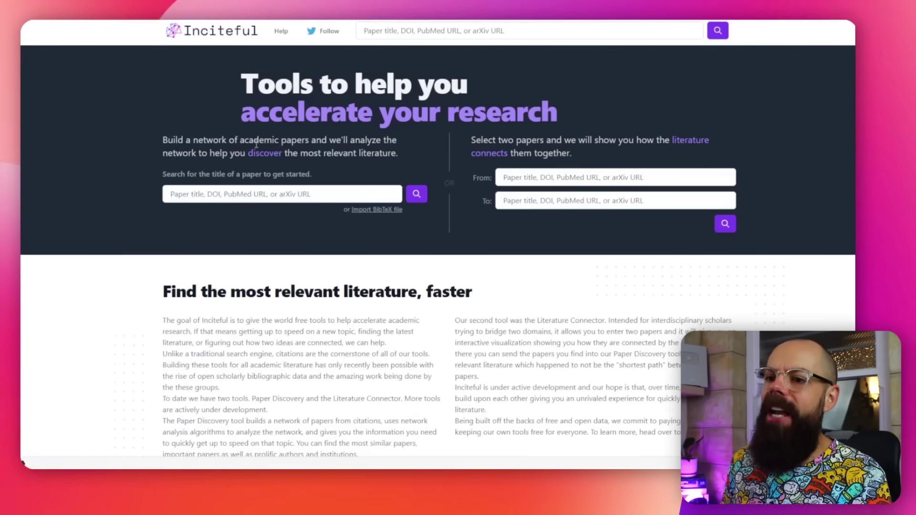
Step: Highlight part of Inciteful's tool description
left_click_drag(210, 135, 248, 136)
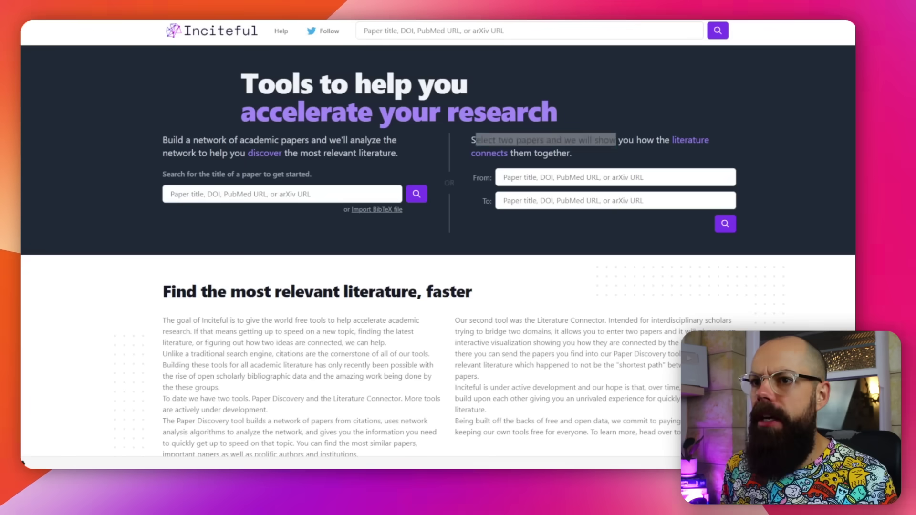
Step: Connect the polyfluorene photovoltaics paper to the carbon nanotube electrode paper in Literature Connector
left_click_drag(616, 139, 475, 139)
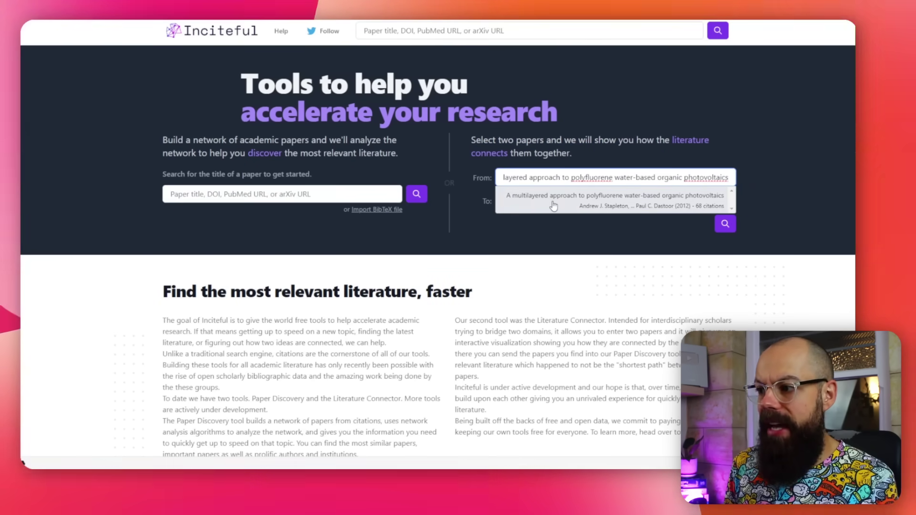
left_click(553, 200)
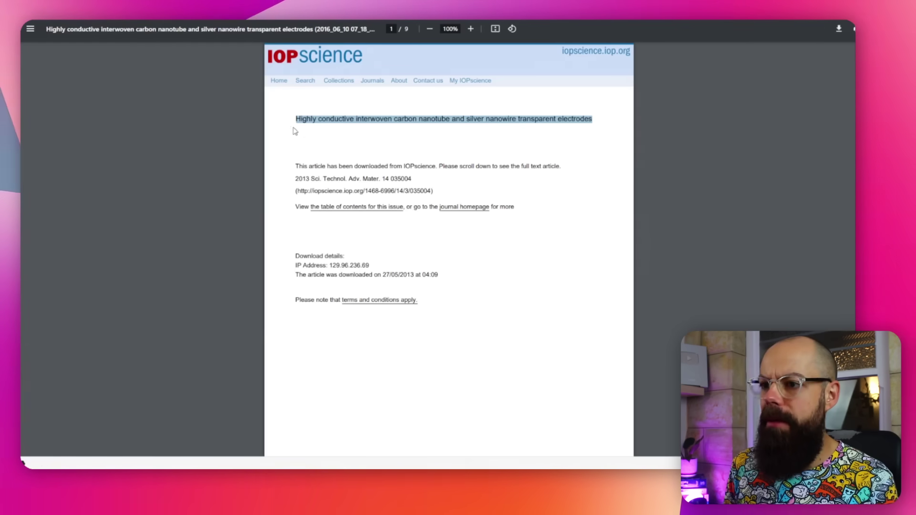
left_click_drag(603, 128, 594, 122)
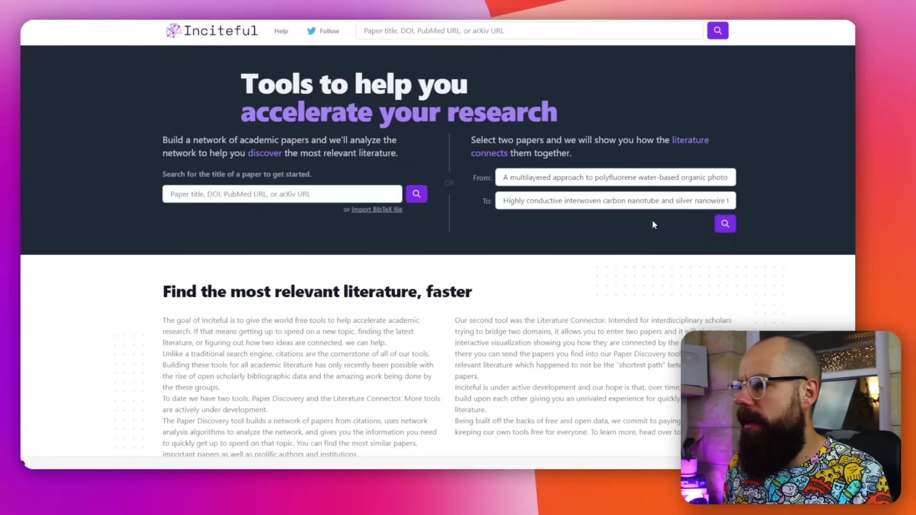
left_click(725, 224)
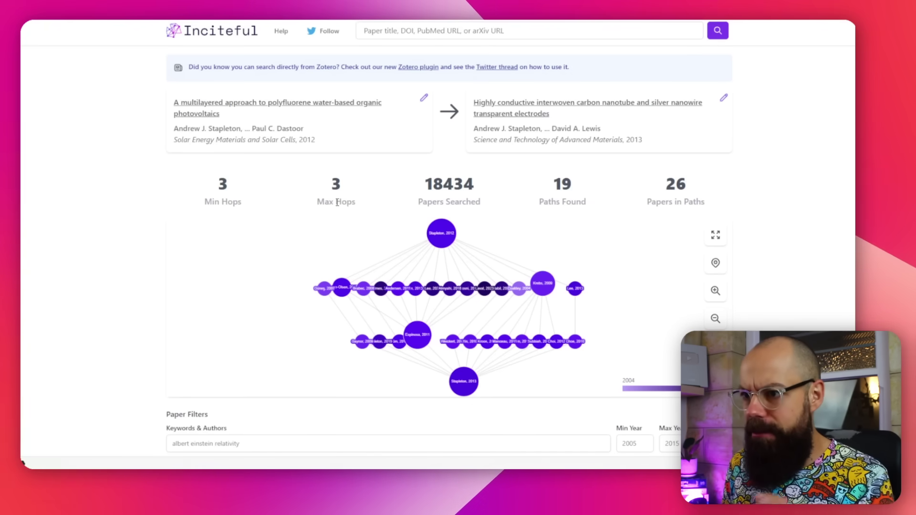
Step: Examine the 19-path graph, noting the Min Hops and Papers in Paths figures
scroll(269, 172, "down", 2)
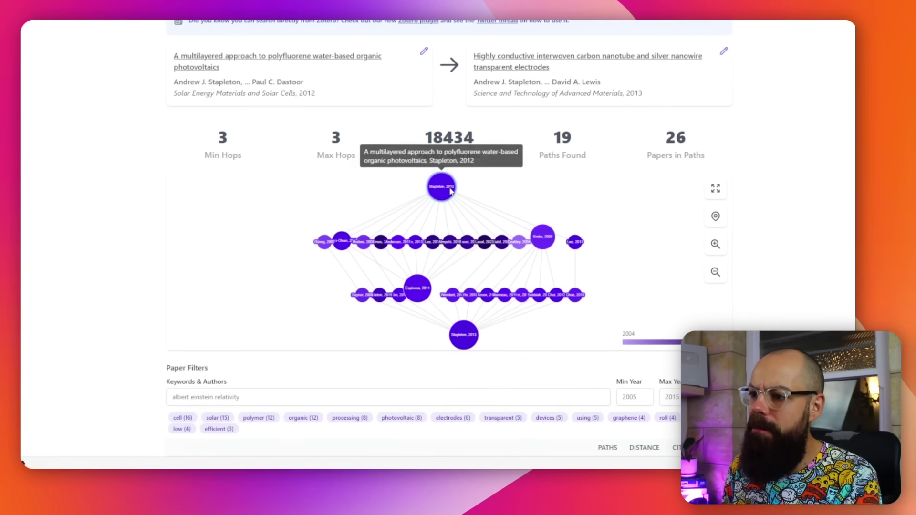
mouse_move(466, 340)
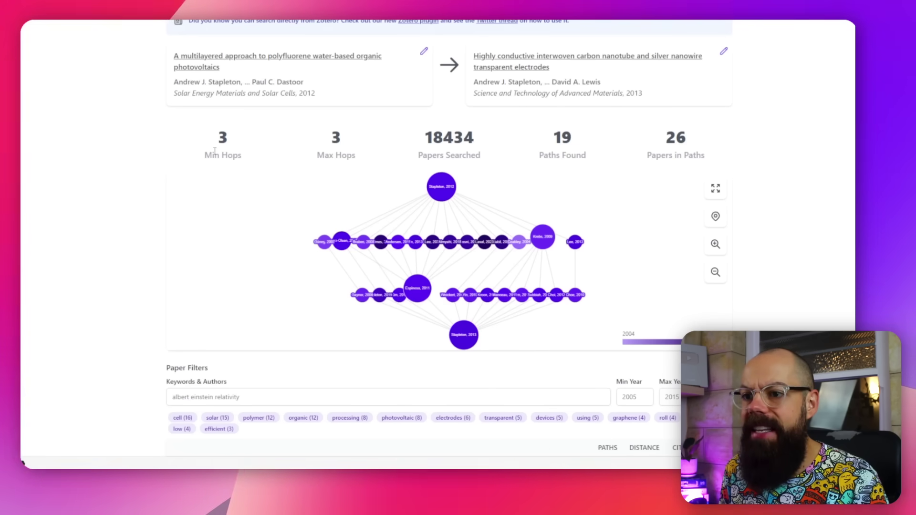
left_click_drag(214, 153, 233, 155)
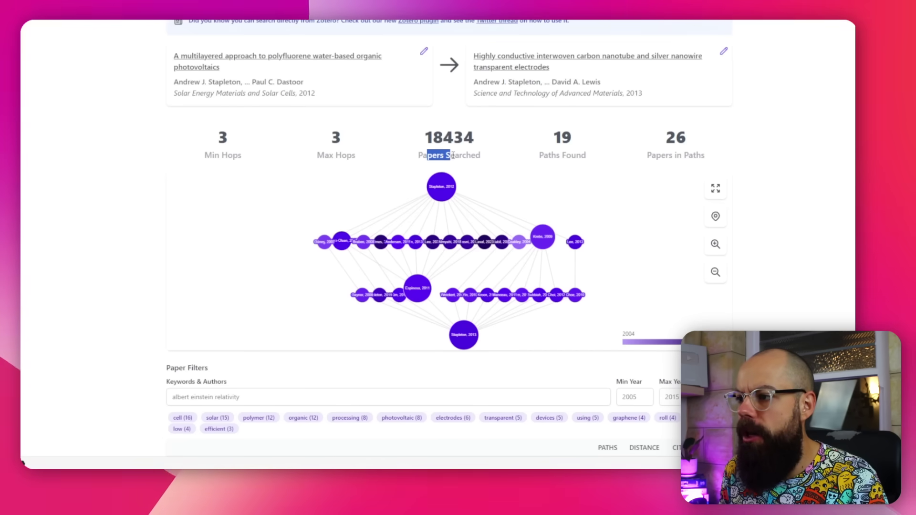
left_click_drag(651, 156, 676, 137)
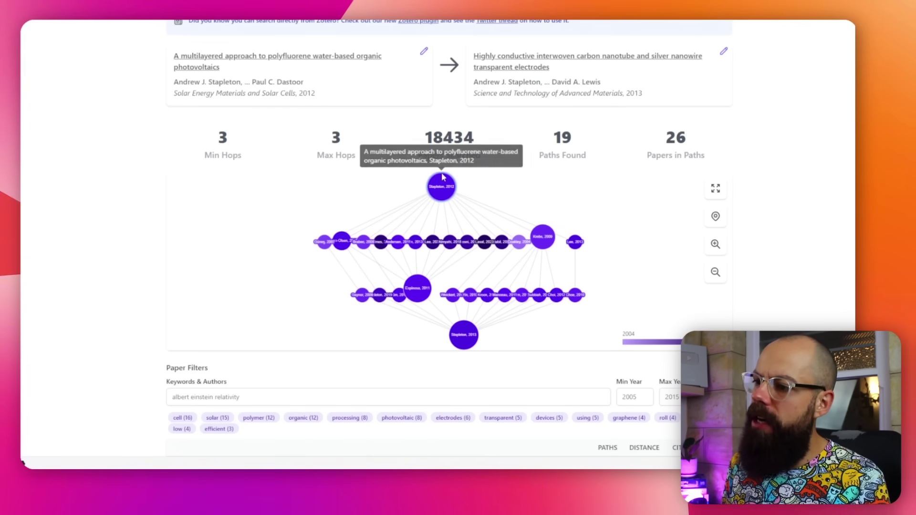
scroll(458, 205, "up", 3)
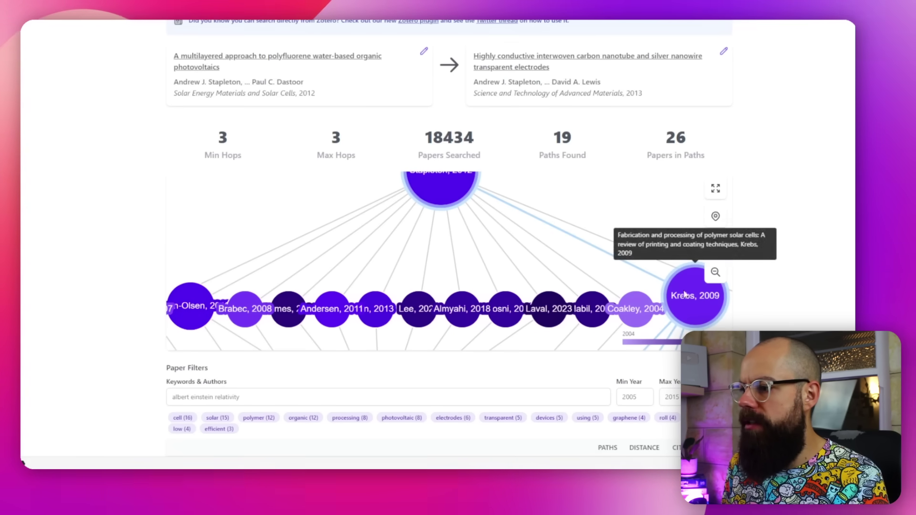
scroll(626, 284, "down", 5)
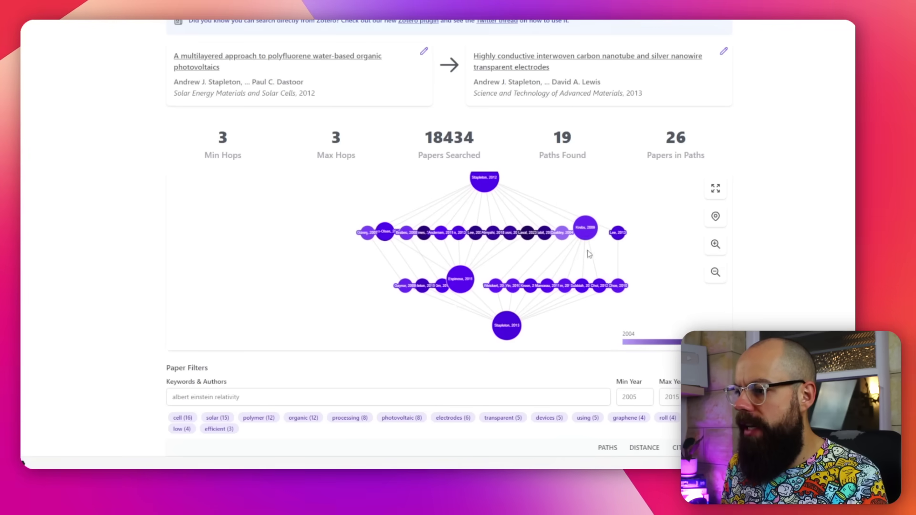
scroll(548, 266, "up", 5)
scroll(526, 266, "down", 5)
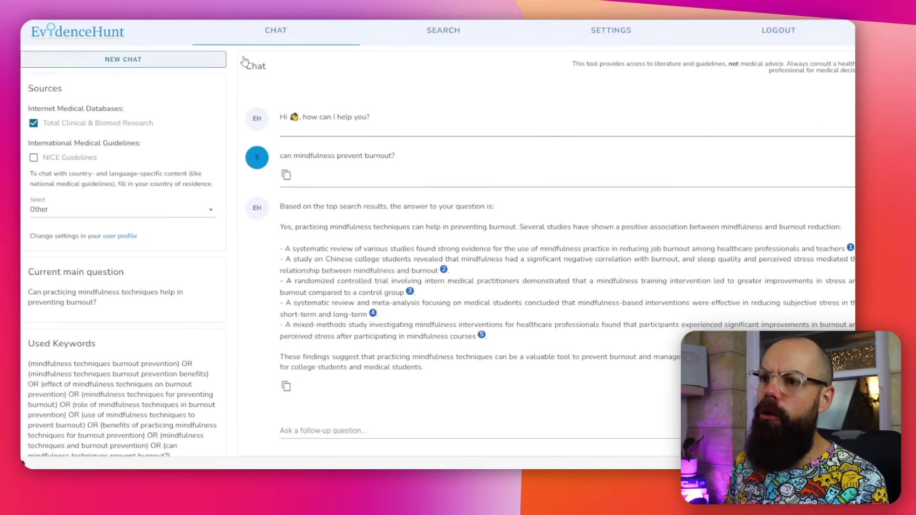
Step: Start a fresh EvidenceHunt chat showing the three example questions
left_click(121, 59)
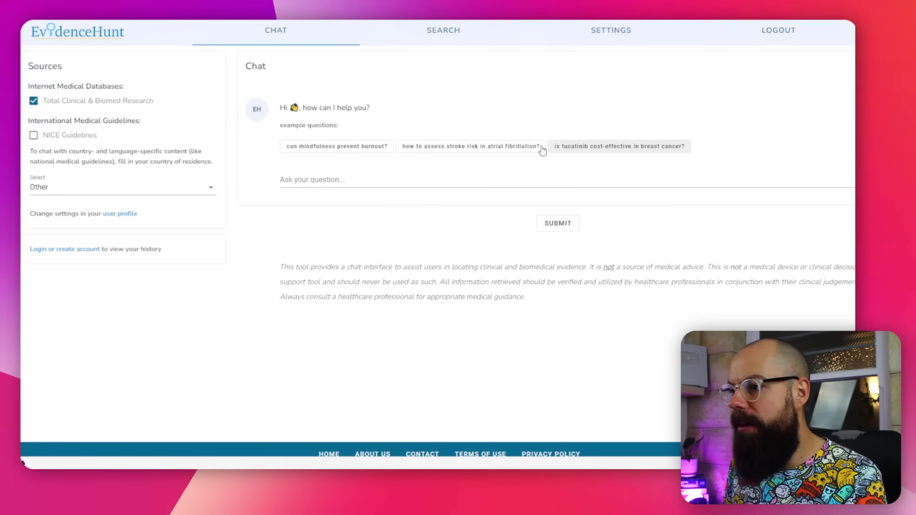
left_click(486, 152)
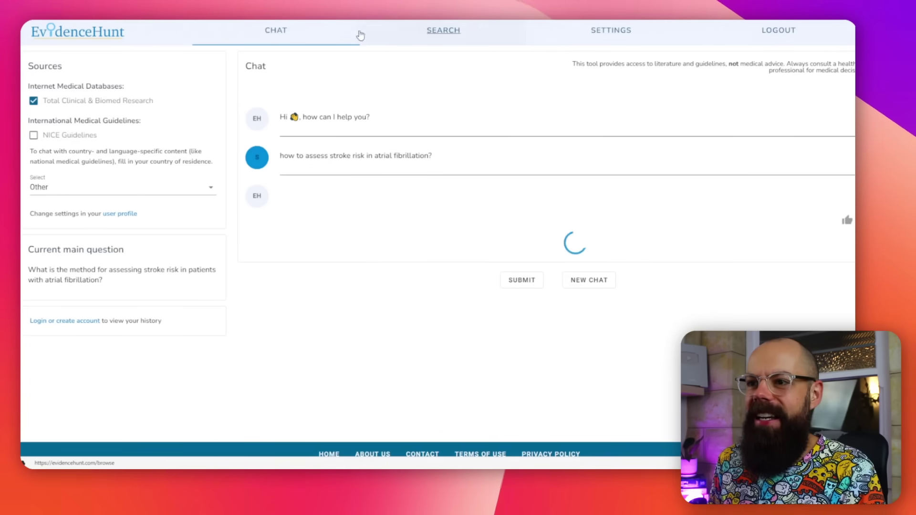
left_click(357, 35)
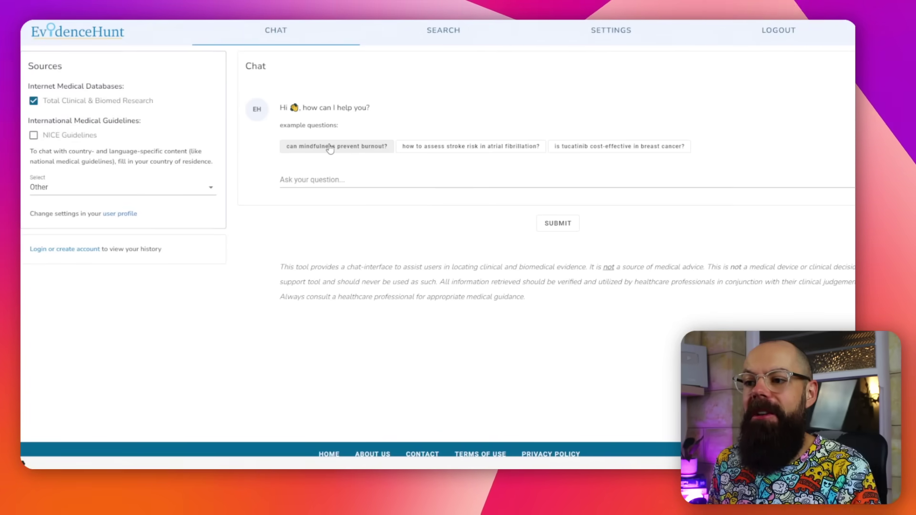
Step: Ask 'can mindfulness prevent burnout?' and open the abstract behind citation 2
left_click(330, 147)
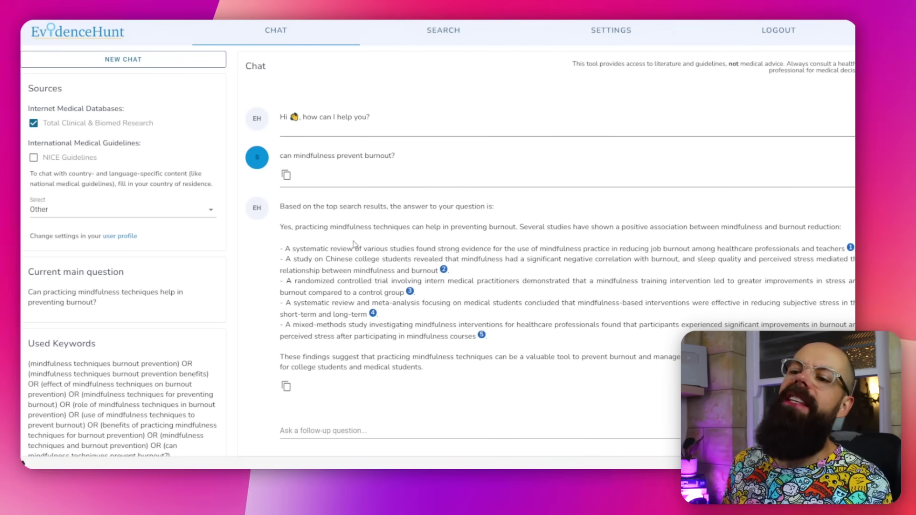
left_click_drag(346, 222, 280, 227)
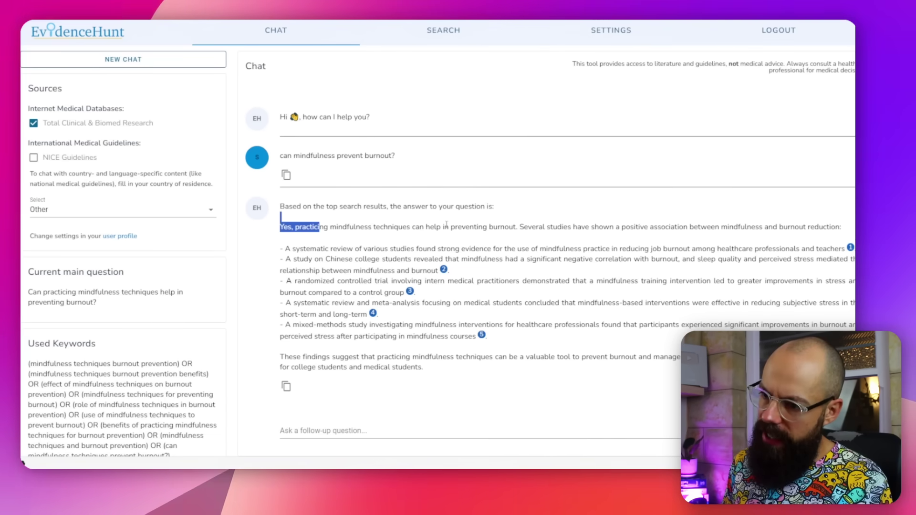
scroll(334, 215, "down", 1)
left_click(338, 201)
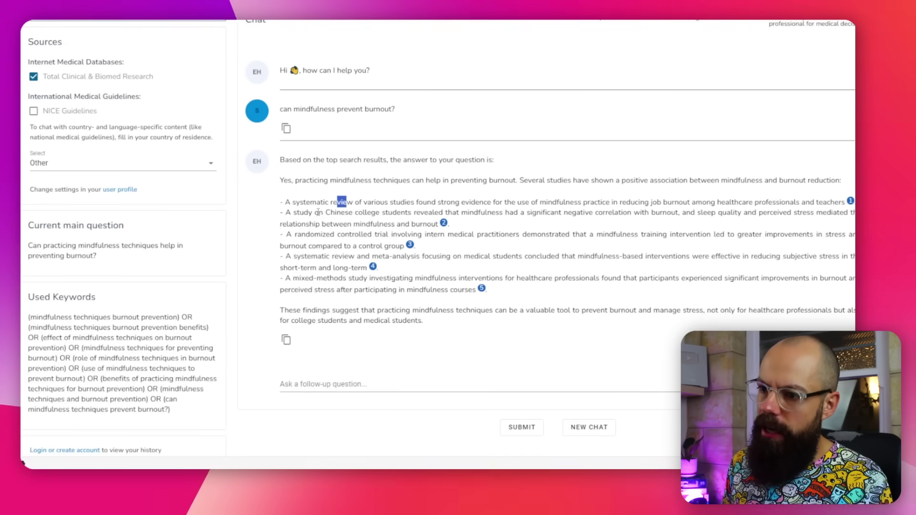
scroll(345, 228, "down", 2)
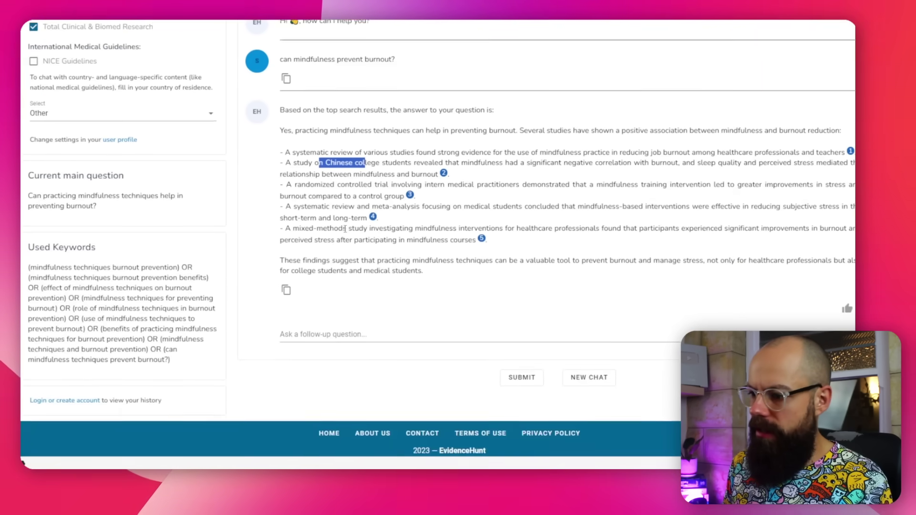
left_click(444, 209)
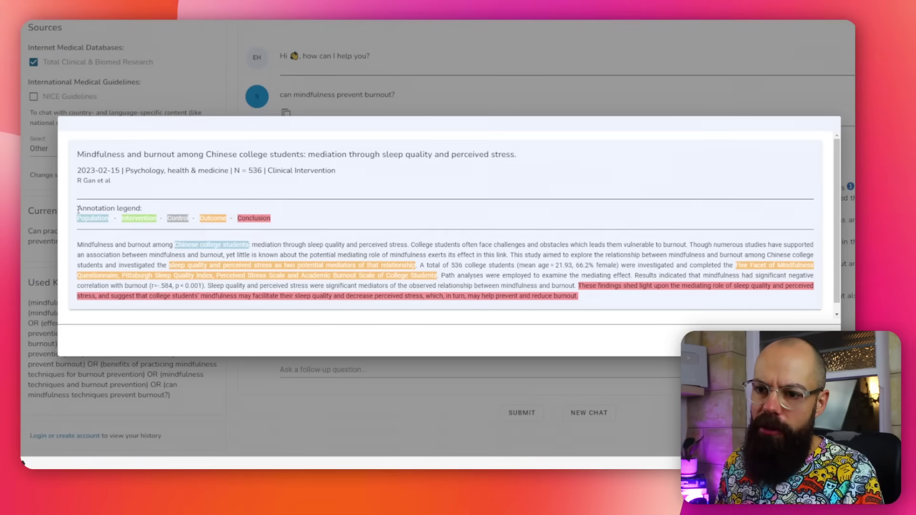
double_click(79, 209)
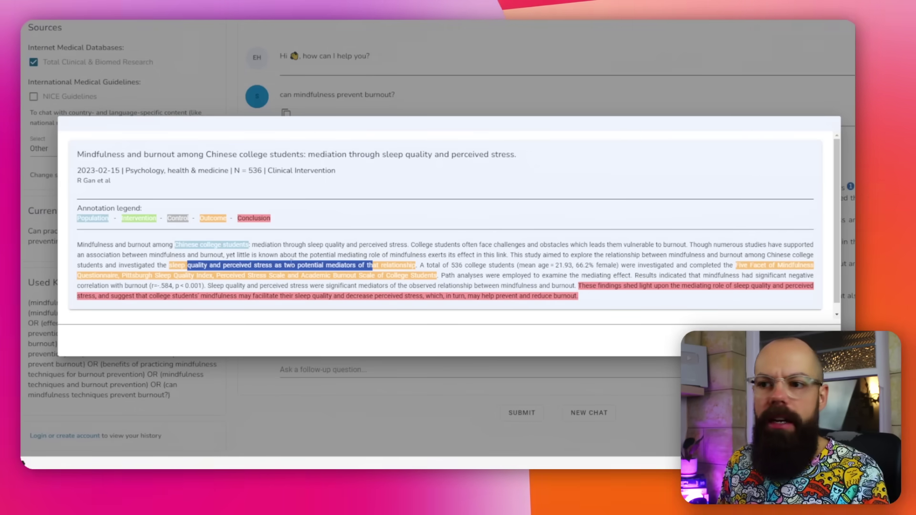
Step: Close the Chinese college students abstract and open the one behind citation 4
left_click(442, 84)
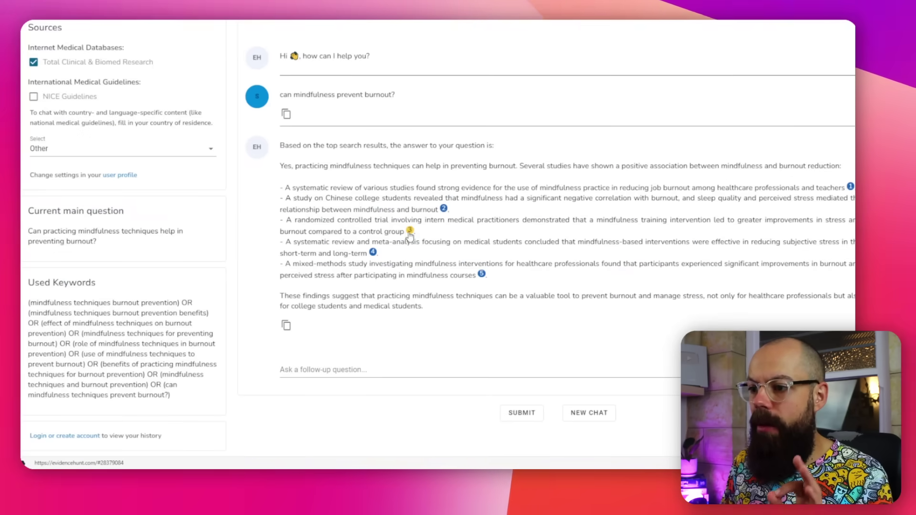
left_click(373, 252)
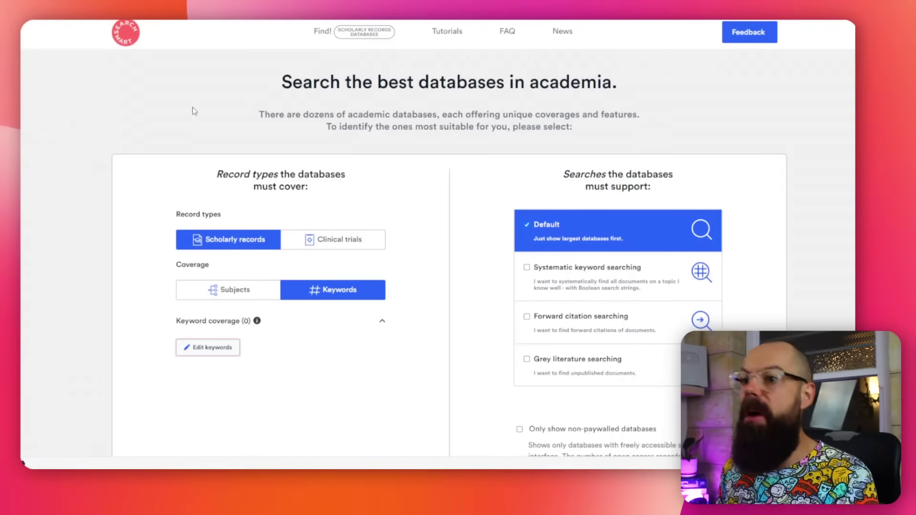
Step: Set SearchSmart's coverage filter to Keywords and search the keyword picker for 'nanoma'
scroll(206, 126, "down", 8)
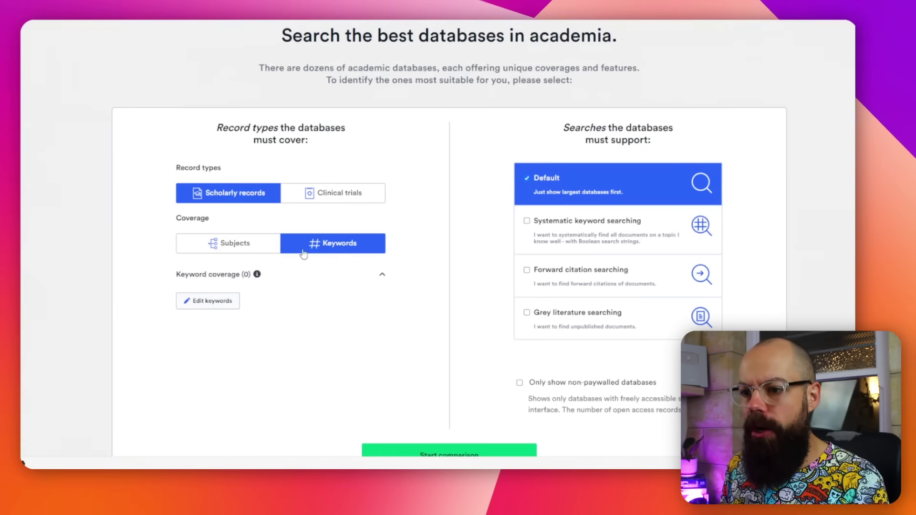
left_click(240, 254)
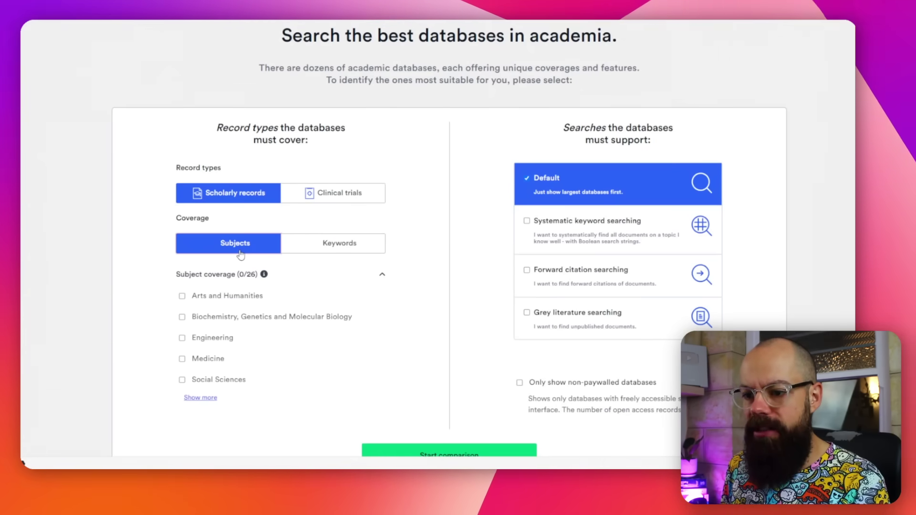
left_click(315, 246)
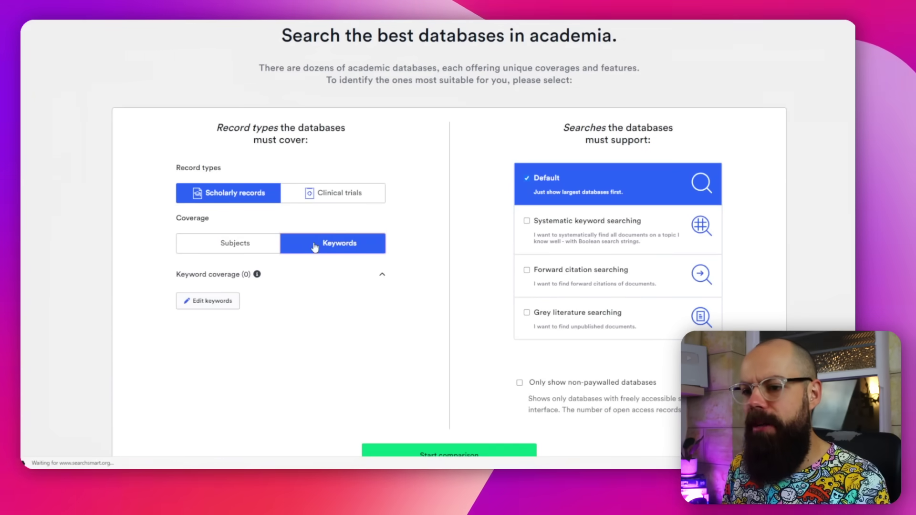
left_click(200, 306)
left_click(355, 123)
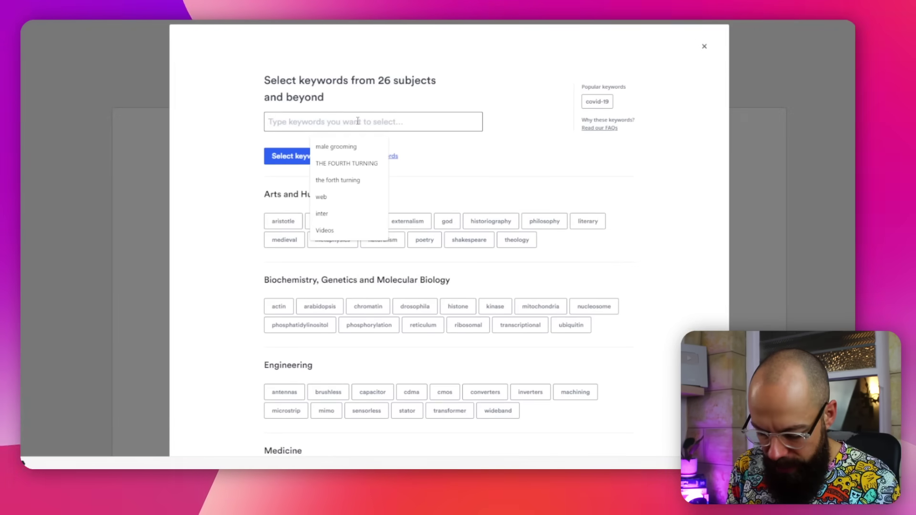
type("nanomaterials")
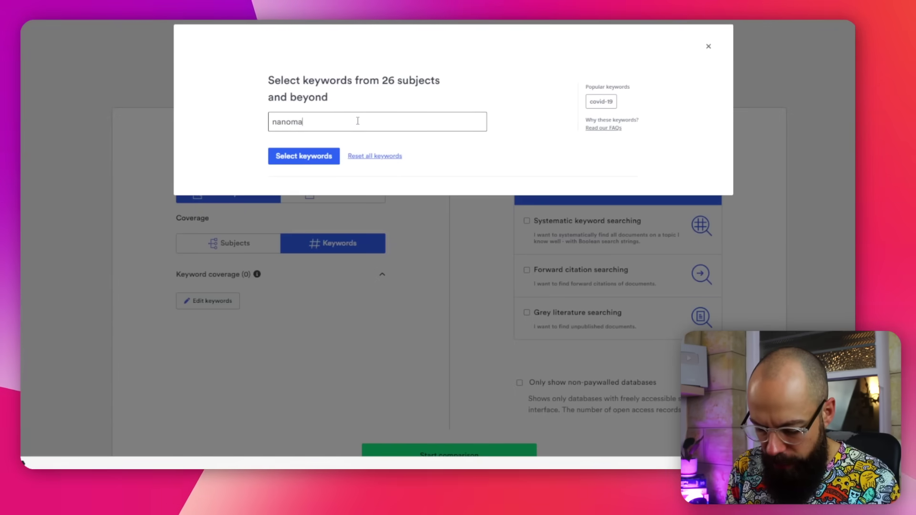
Step: Choose carbene and catalyzed from the Chemistry keywords as the required database coverage
left_click(305, 157)
left_click(210, 300)
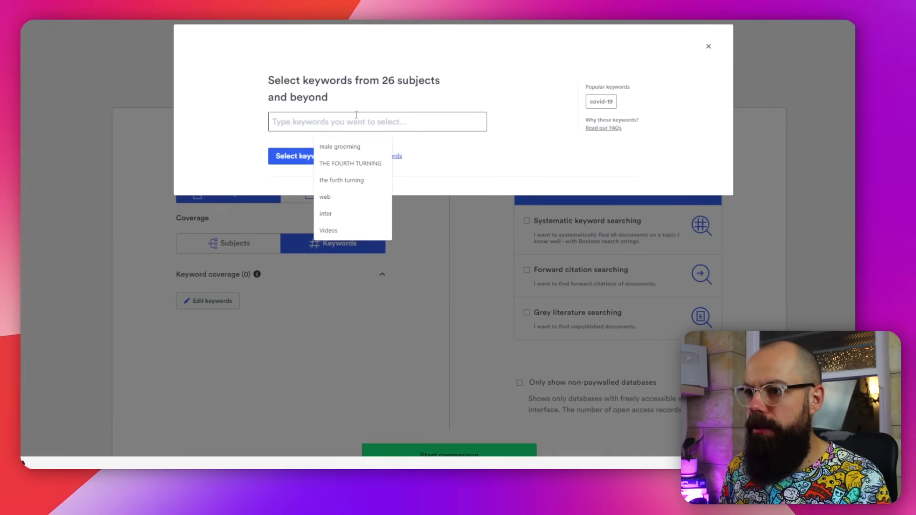
type("nano")
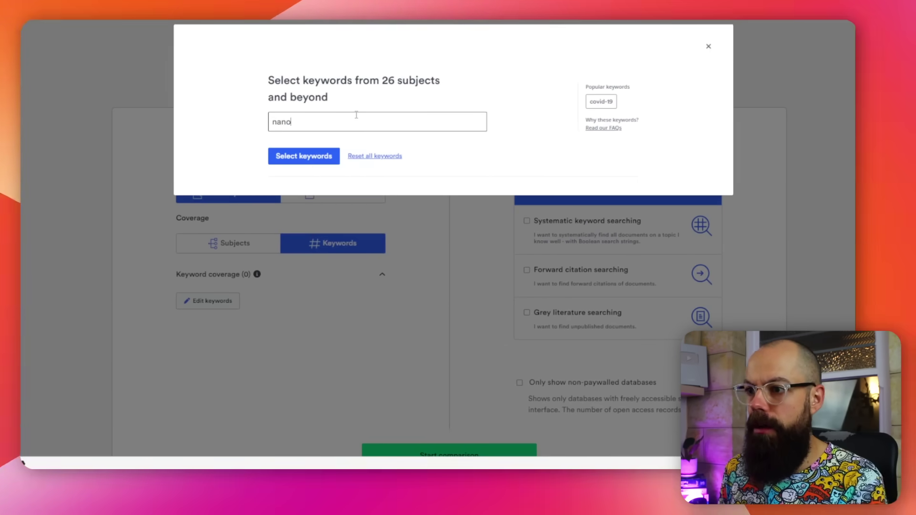
key("BackSpace")
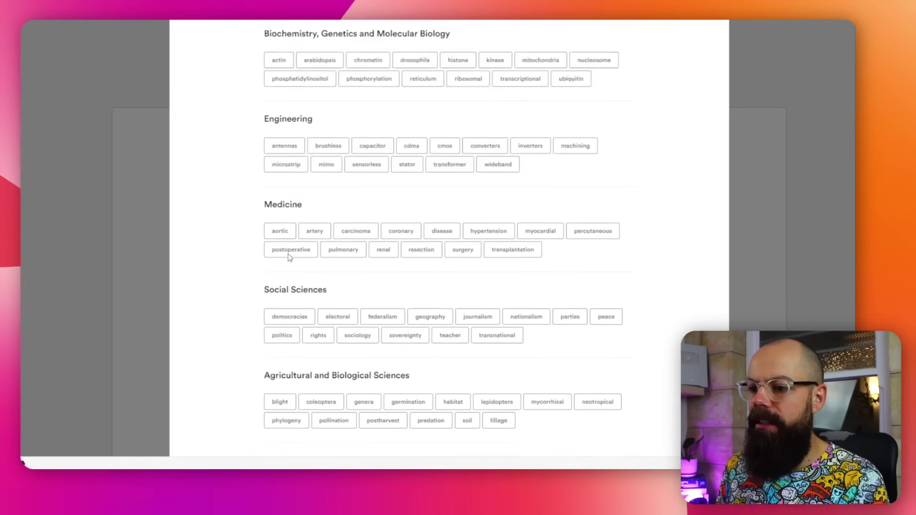
scroll(290, 253, "down", 4)
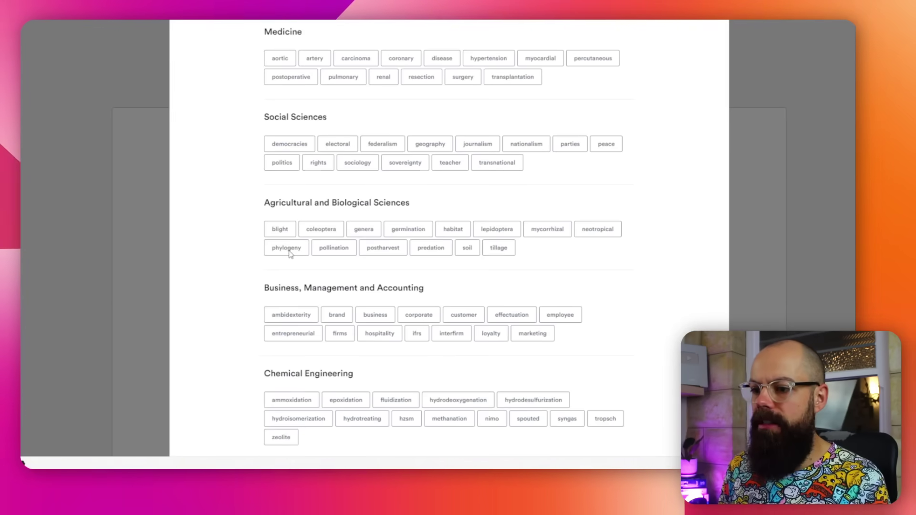
scroll(290, 254, "down", 4)
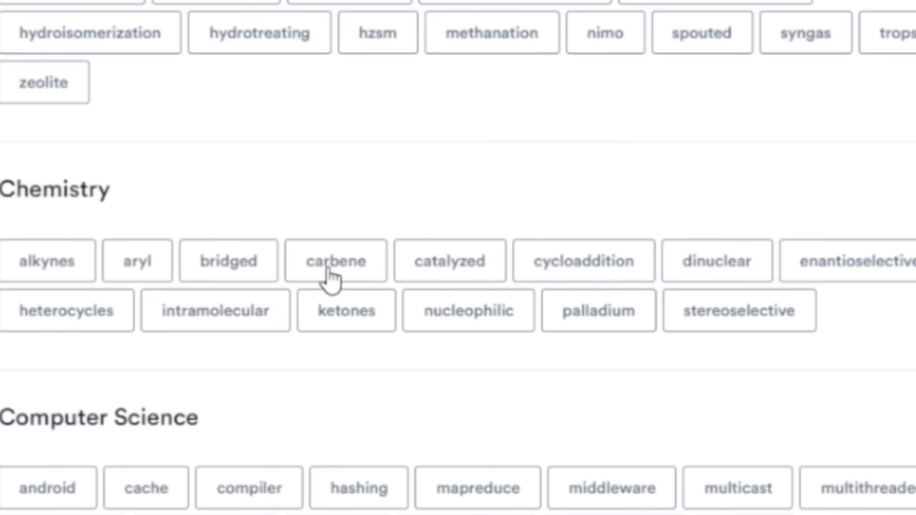
left_click(389, 324)
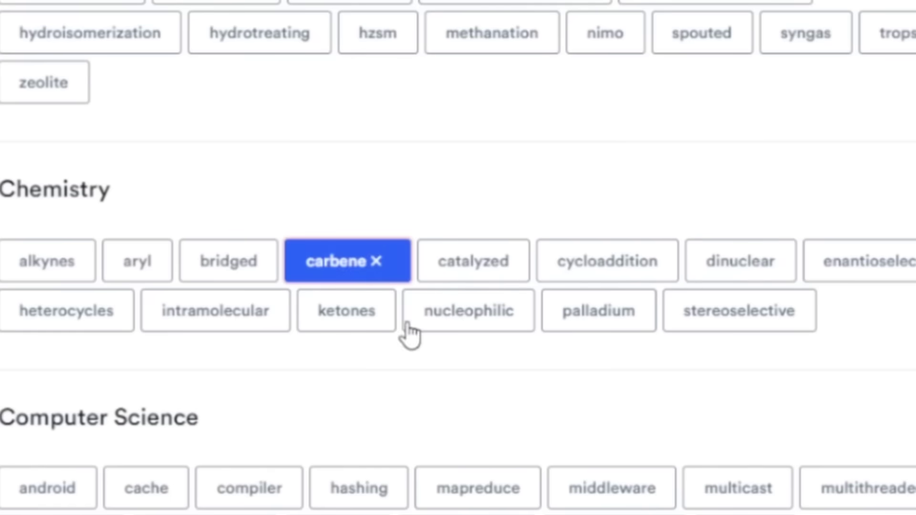
left_click(515, 279)
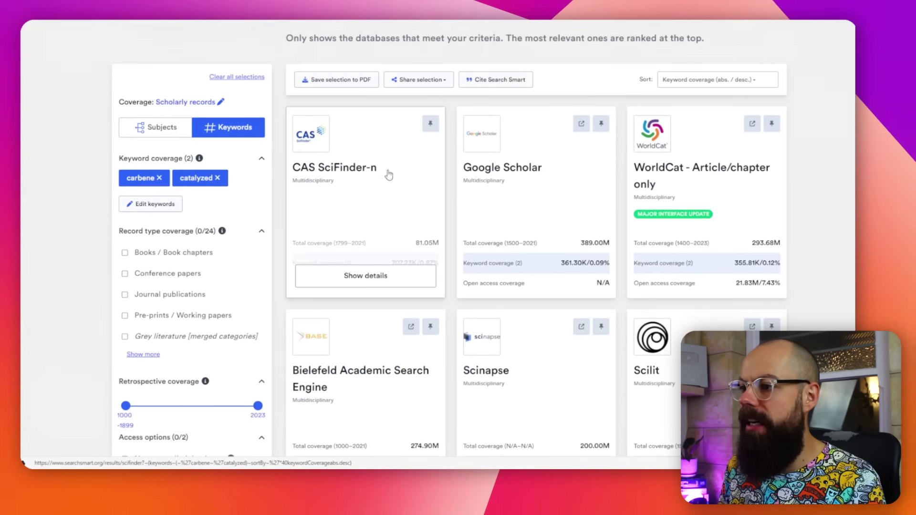
Step: Browse the 91 ranked databases led by CAS SciFinder-n, then return to the search form
scroll(695, 173, "down", 1)
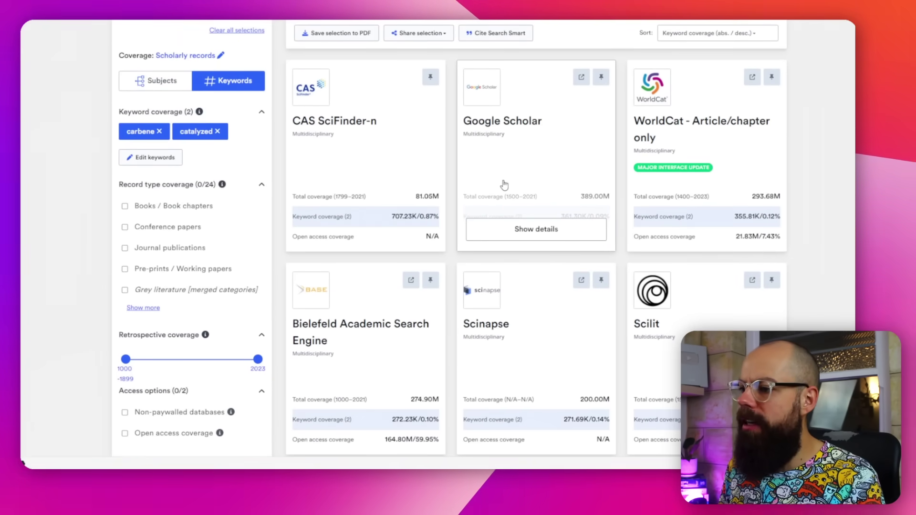
scroll(429, 191, "down", 2)
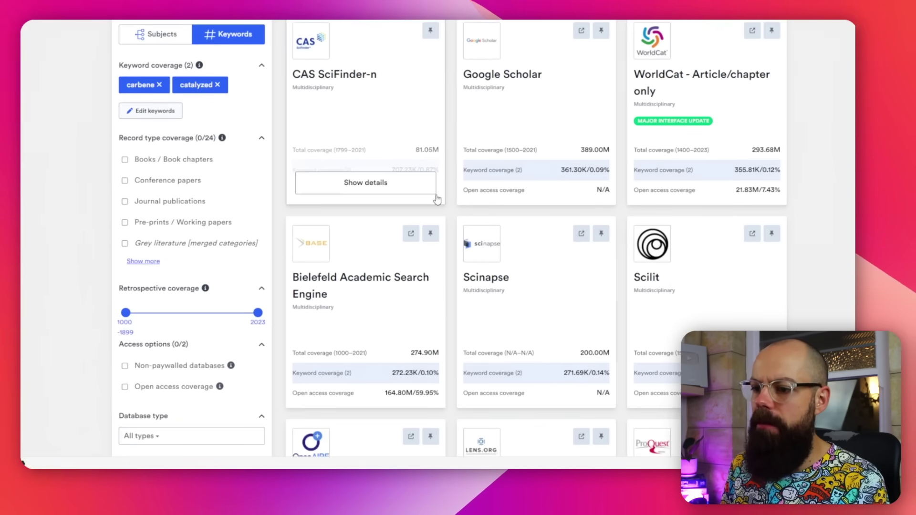
scroll(419, 205, "down", 2)
scroll(399, 213, "down", 6)
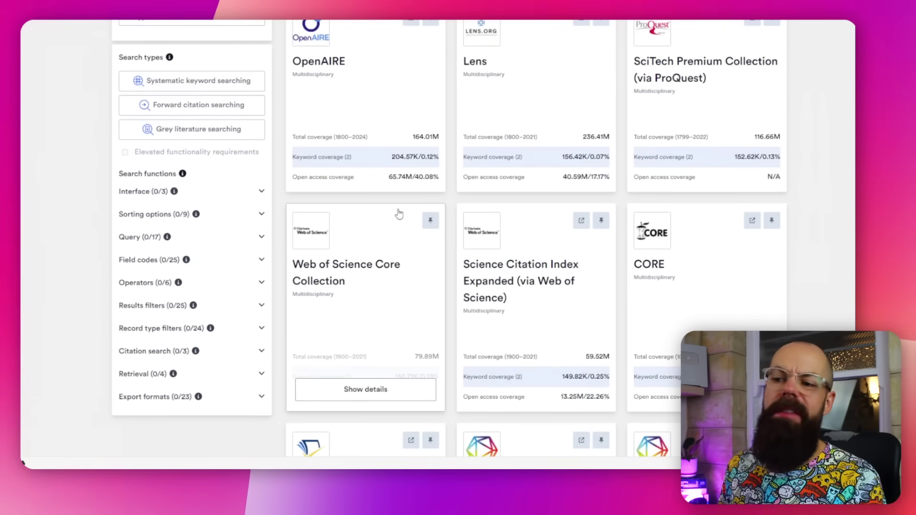
scroll(695, 260, "down", 4)
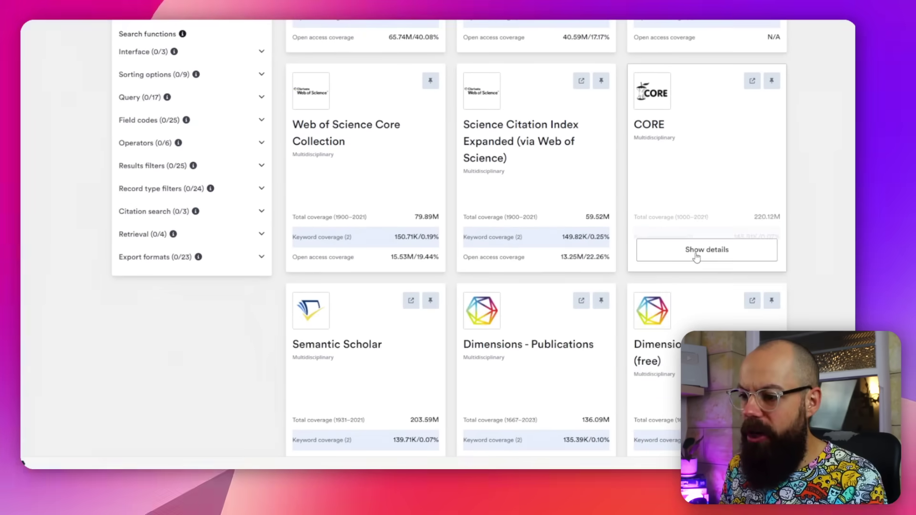
scroll(696, 257, "down", 1)
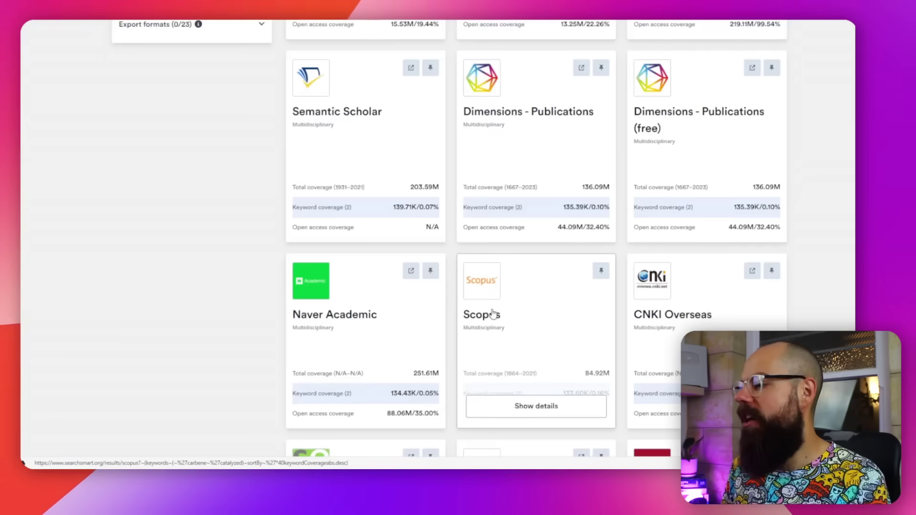
scroll(509, 317, "up", 15)
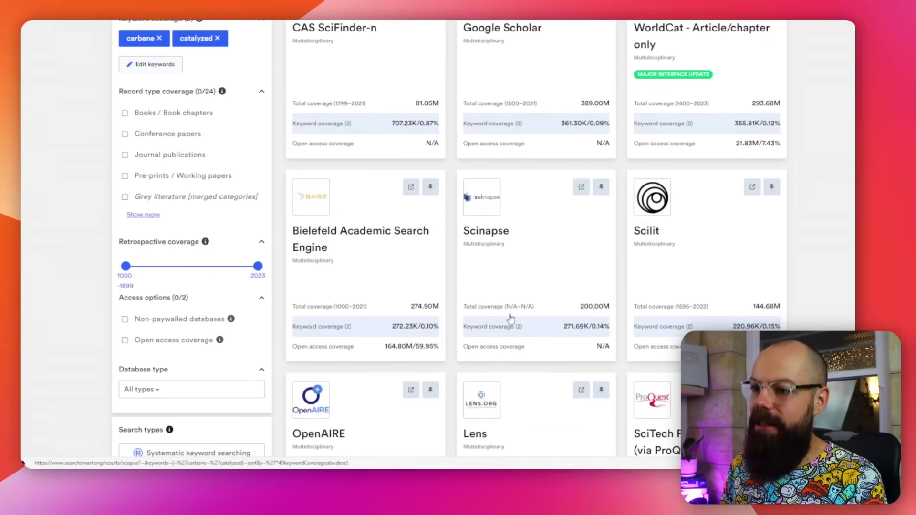
scroll(511, 318, "up", 5)
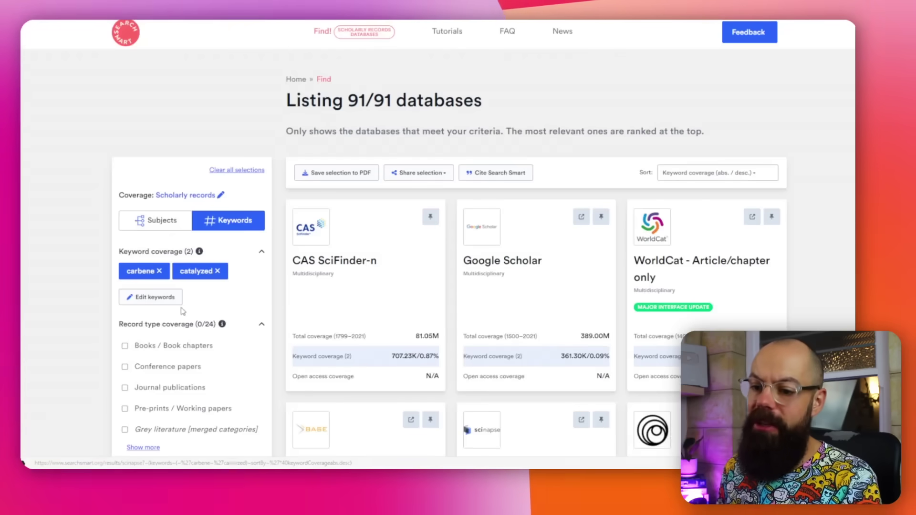
scroll(153, 330, "down", 2)
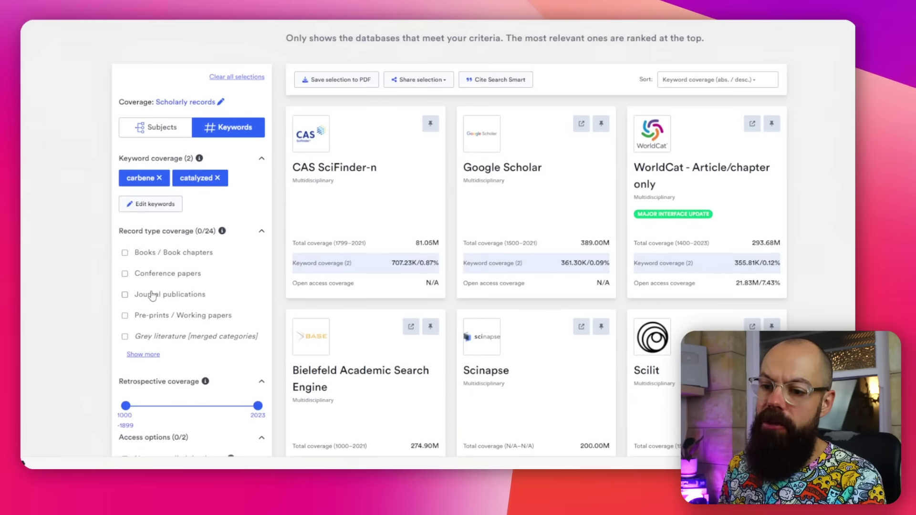
scroll(149, 310, "down", 4)
scroll(149, 310, "up", 6)
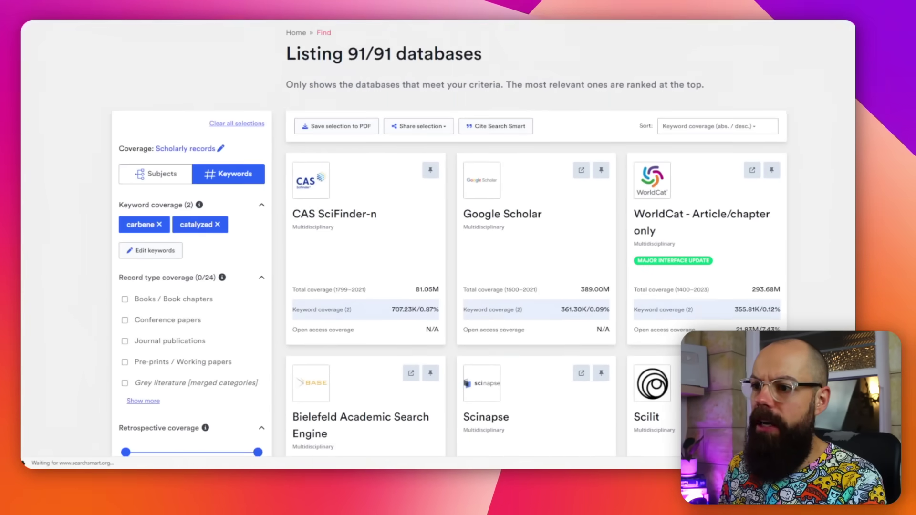
key("super+Left")
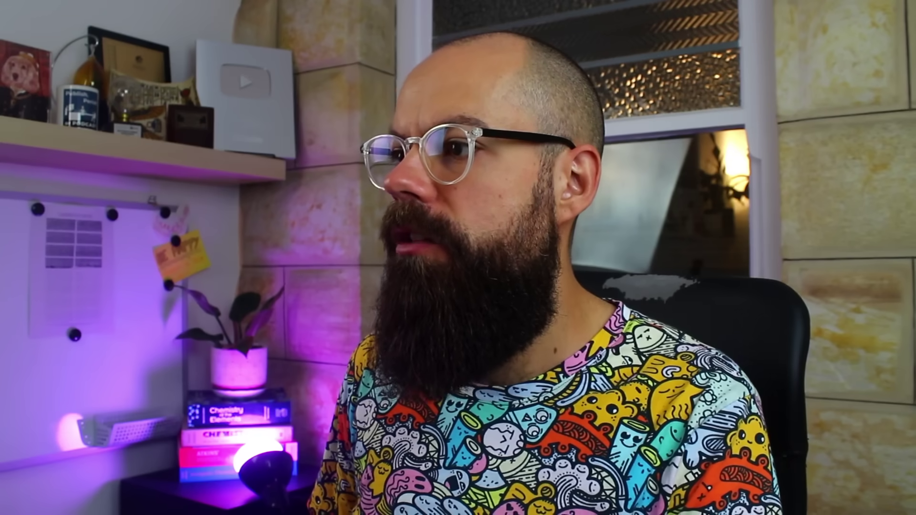
left_click_drag(300, 89, 329, 86)
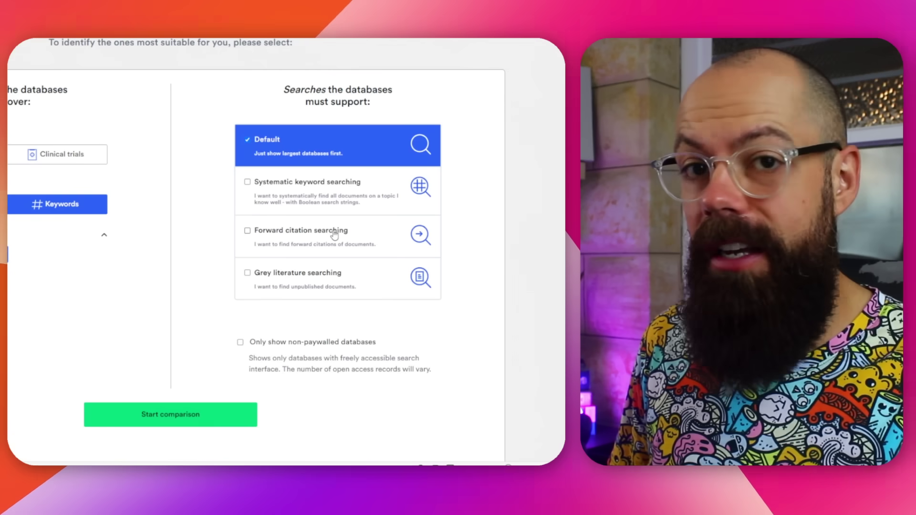
scroll(334, 233, "down", 2)
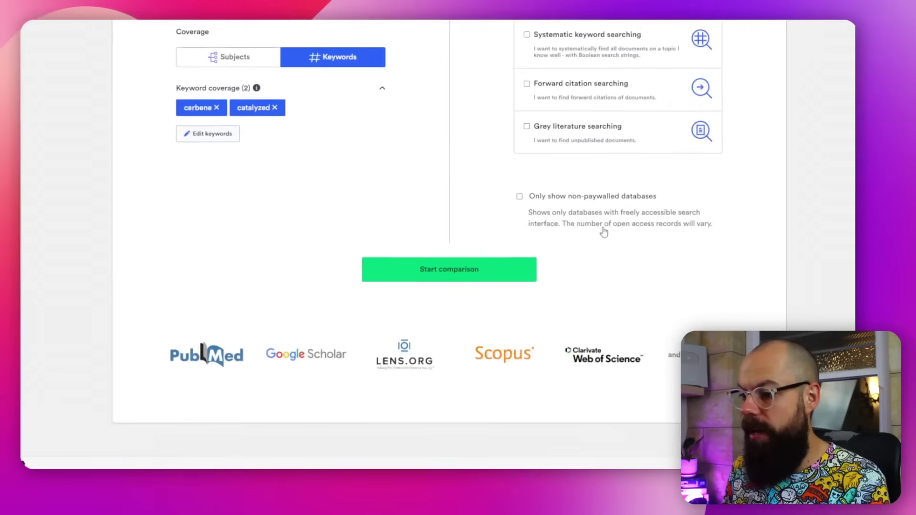
scroll(603, 231, "up", 5)
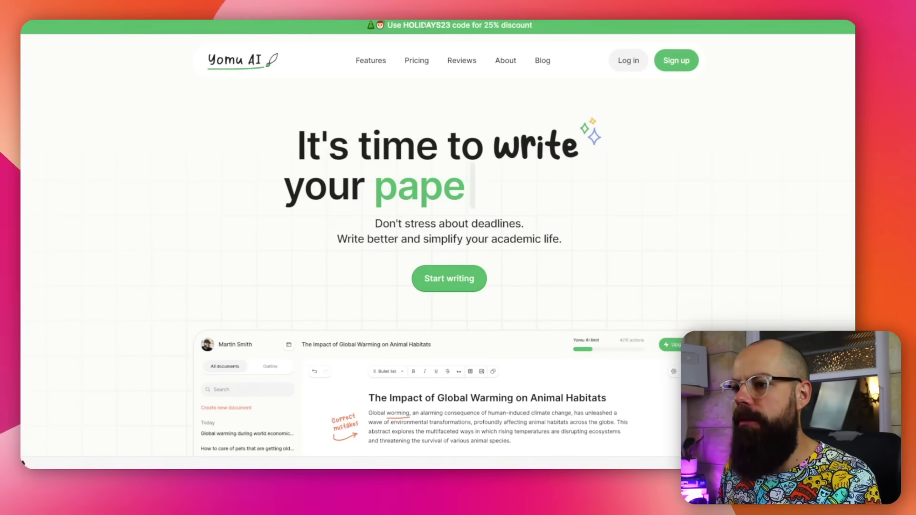
Step: Scroll down the Emerging Nanomaterials paper to view its section headings and cited introduction
scroll(325, 161, "down", 2)
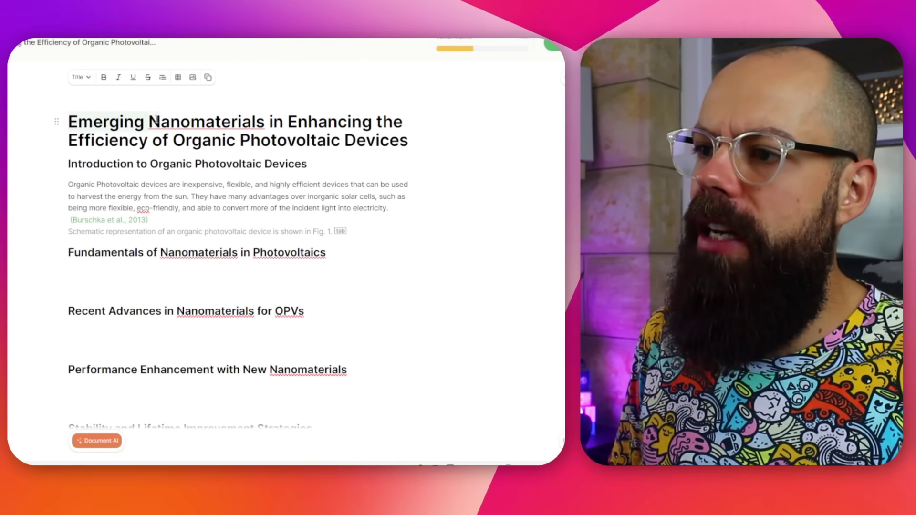
left_click_drag(207, 116, 307, 128)
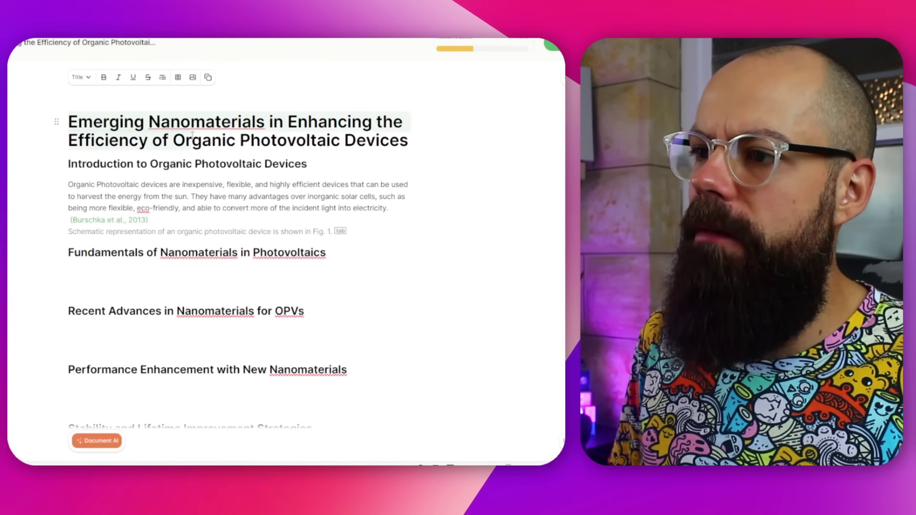
left_click_drag(192, 135, 177, 141)
left_click(344, 141)
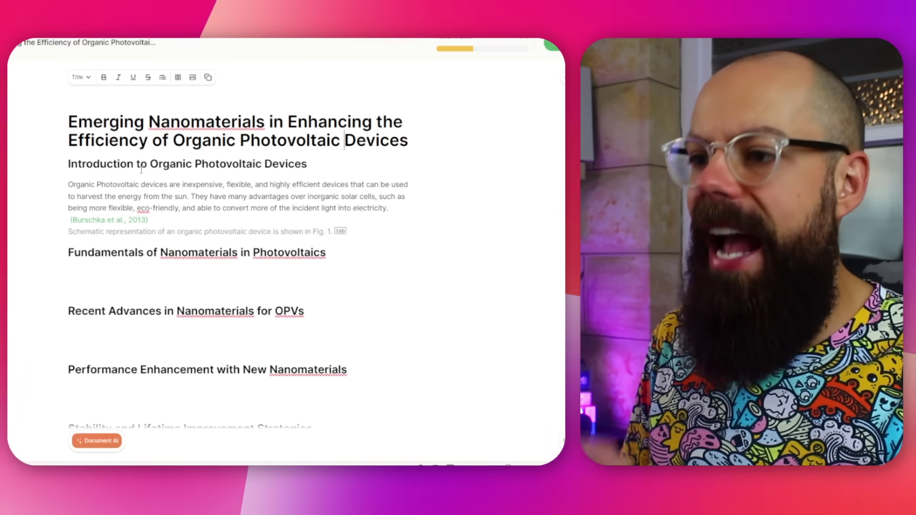
left_click(102, 252)
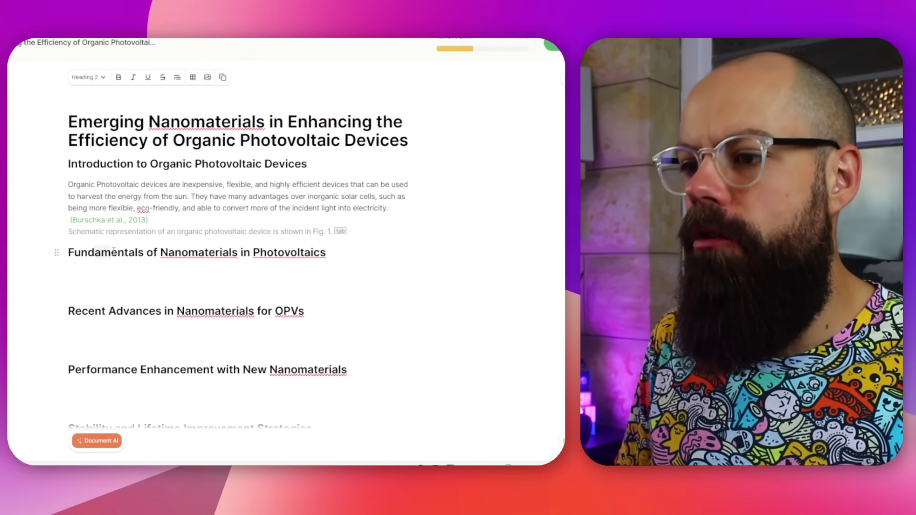
Step: Confirm Auto Complete is on and accept the Fig. 1 schematic sentence after Burschka et al., 2013
scroll(100, 330, "down", 5)
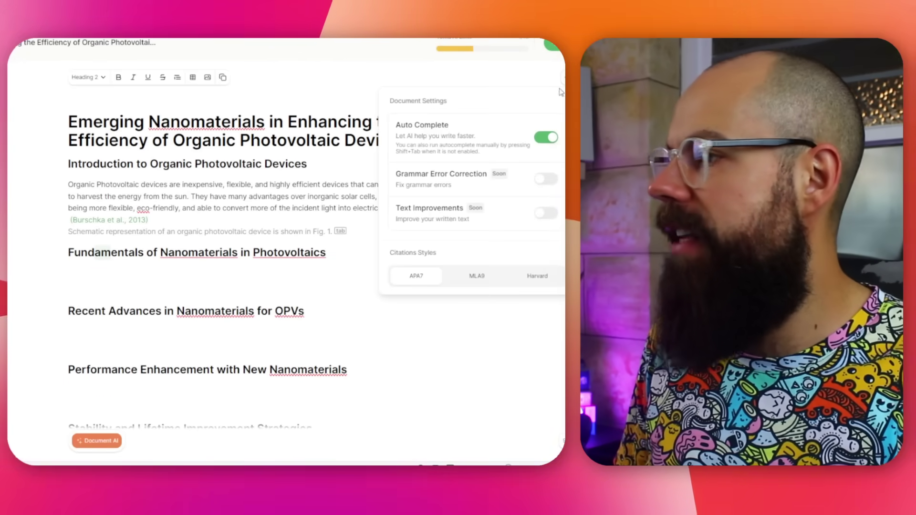
left_click_drag(412, 125, 433, 125)
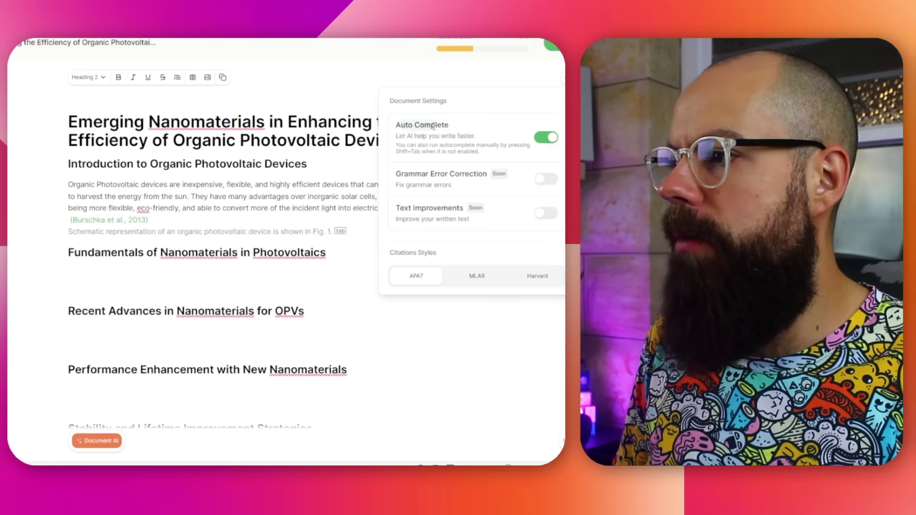
left_click(491, 80)
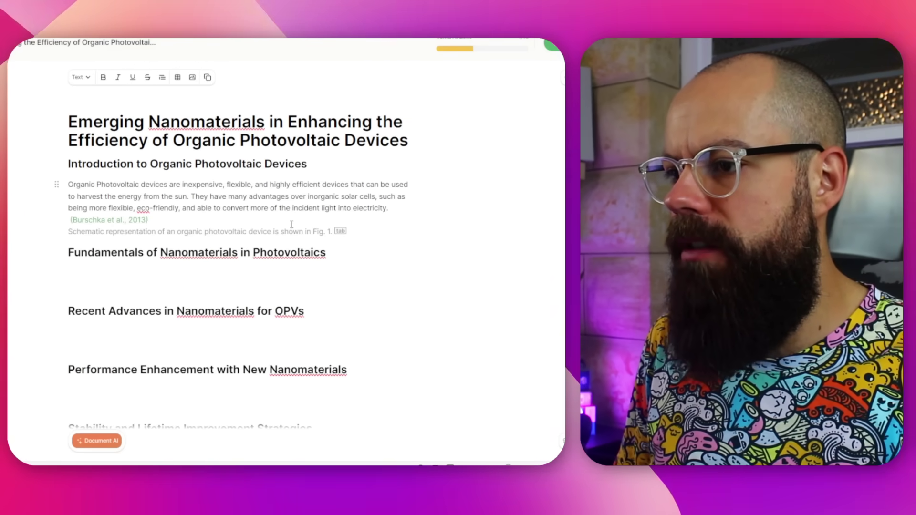
key("Tab")
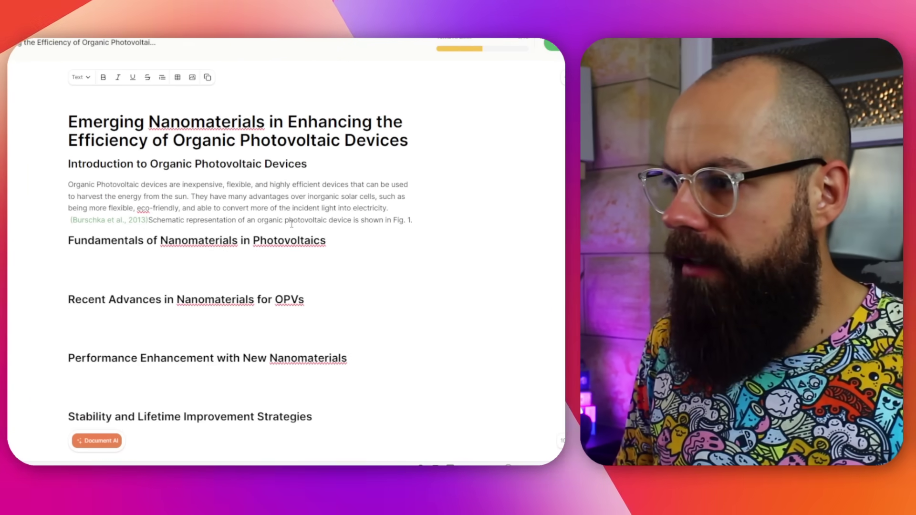
Step: Write 'Nanomaterials for photovoltaic include' and accept the AI's list of semiconductors, metal nanoparticles and carbon nanotubes
key("Return")
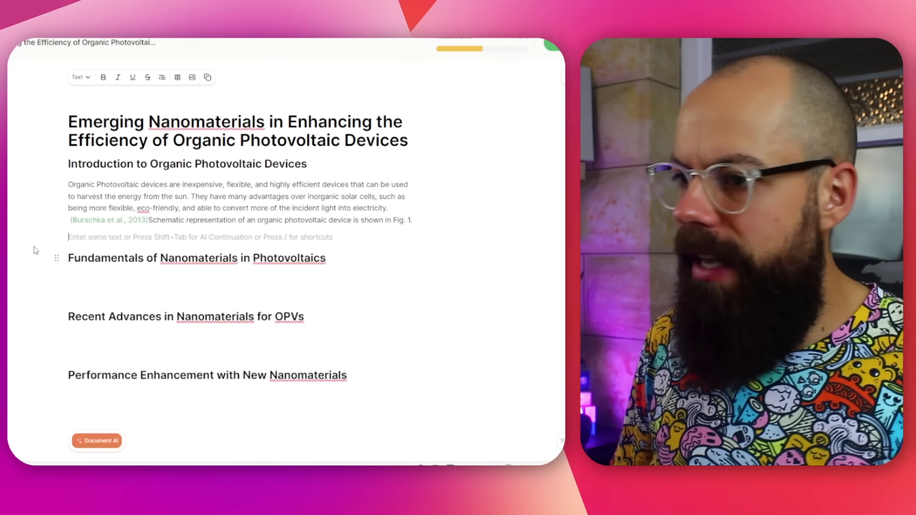
key("shift+Tab")
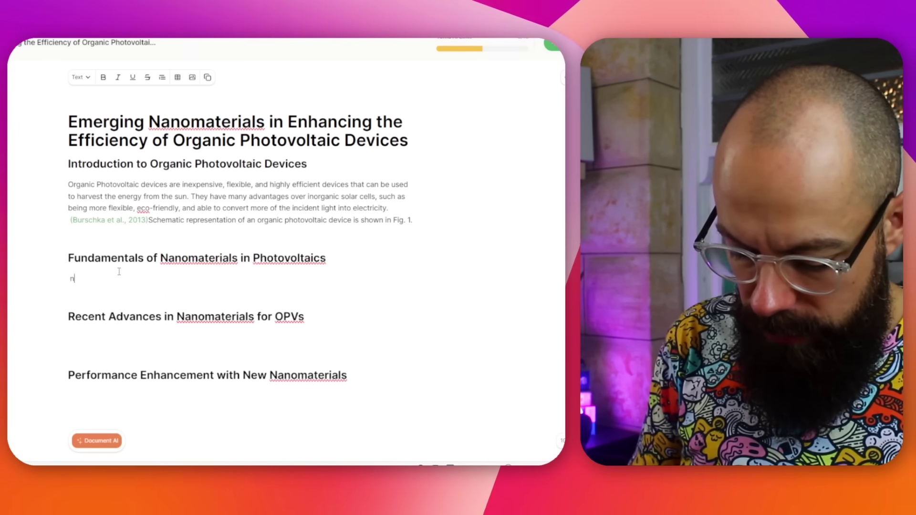
type("Nanomat")
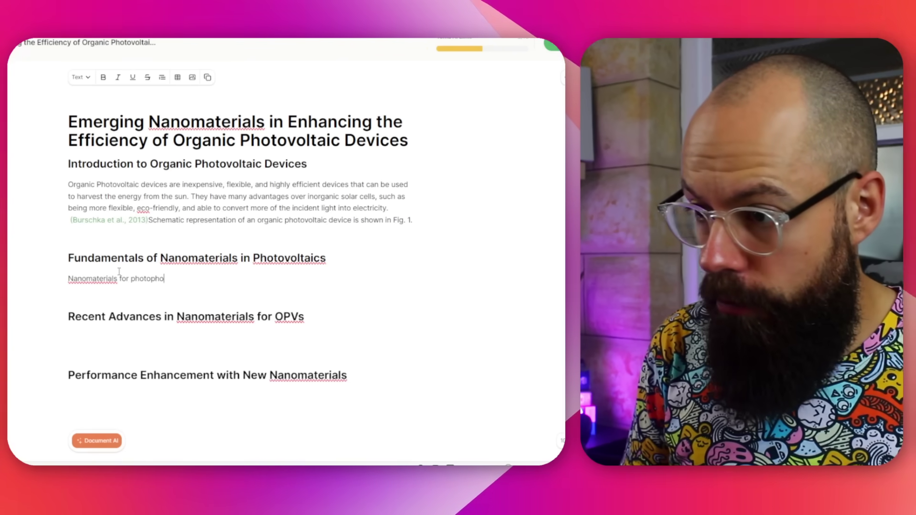
type("erials for photov")
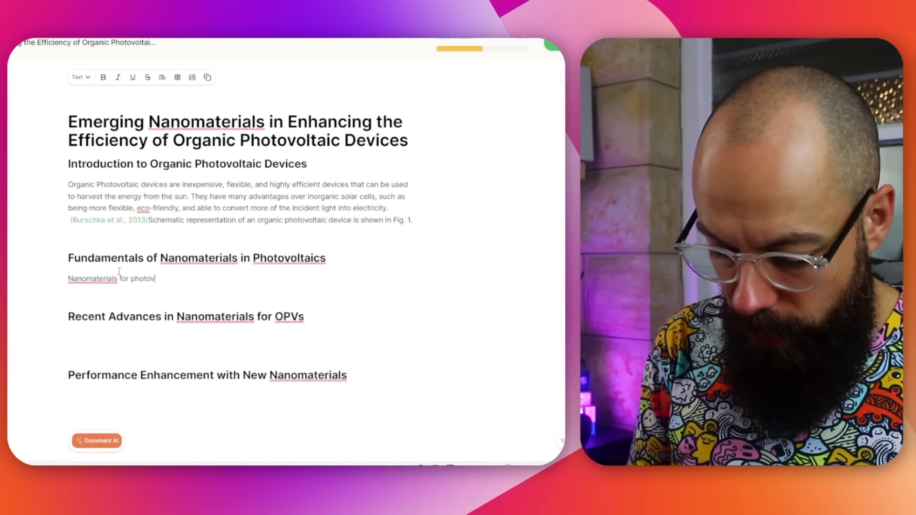
type("oltaics")
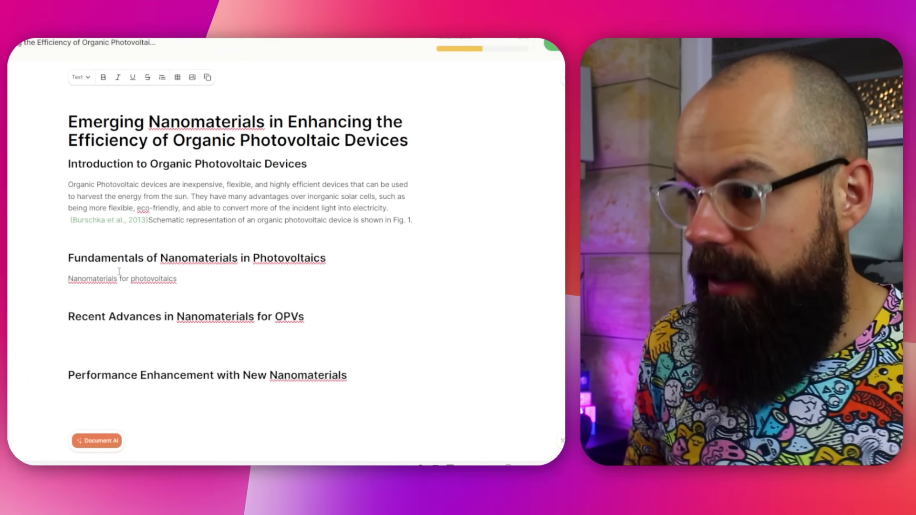
right_click(140, 281)
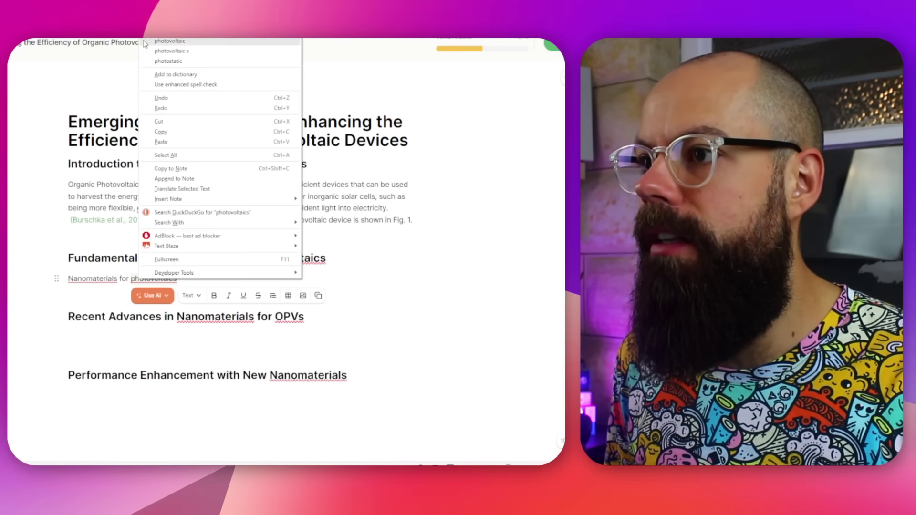
left_click(169, 41)
left_click(190, 276)
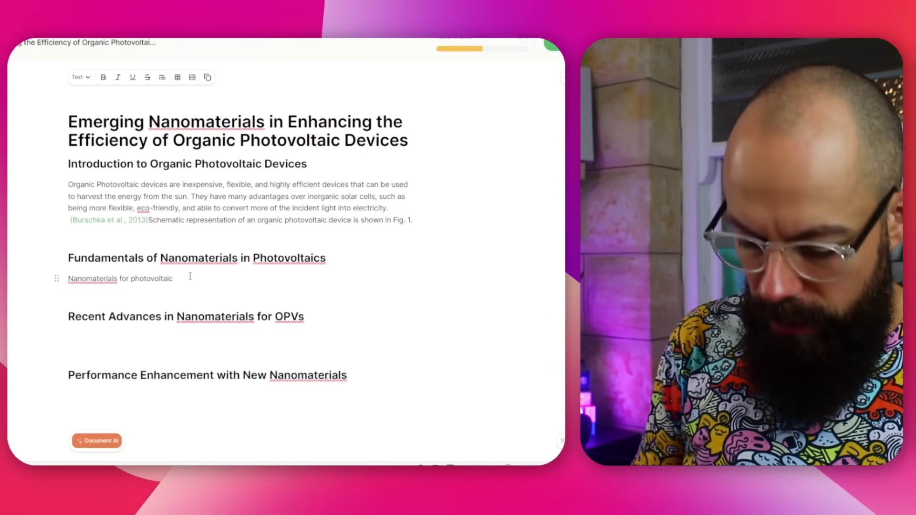
type("include")
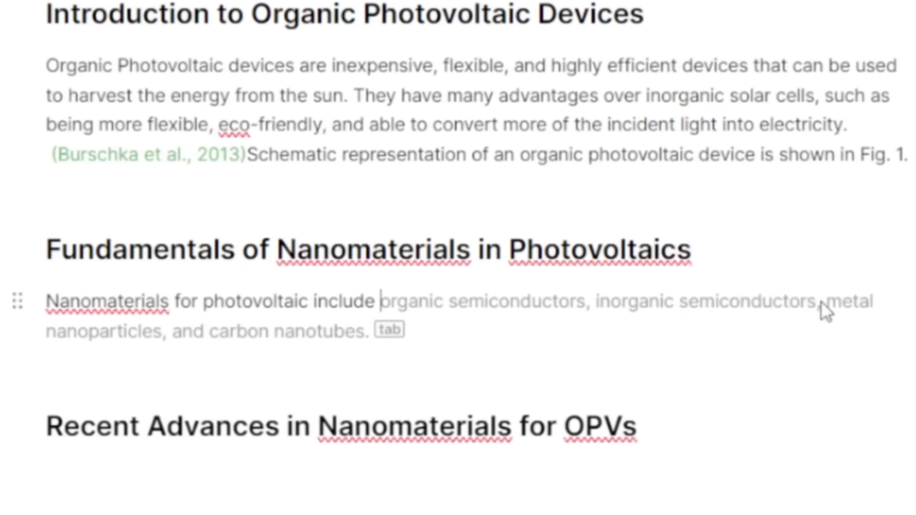
key("Tab")
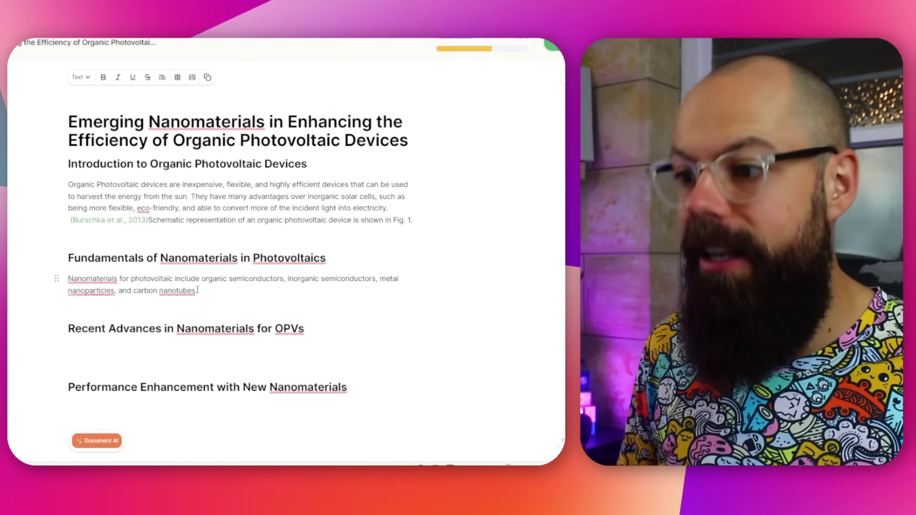
Step: Run the Use AI Cite action on the Fundamentals paragraph to find supporting sources
left_click(171, 279)
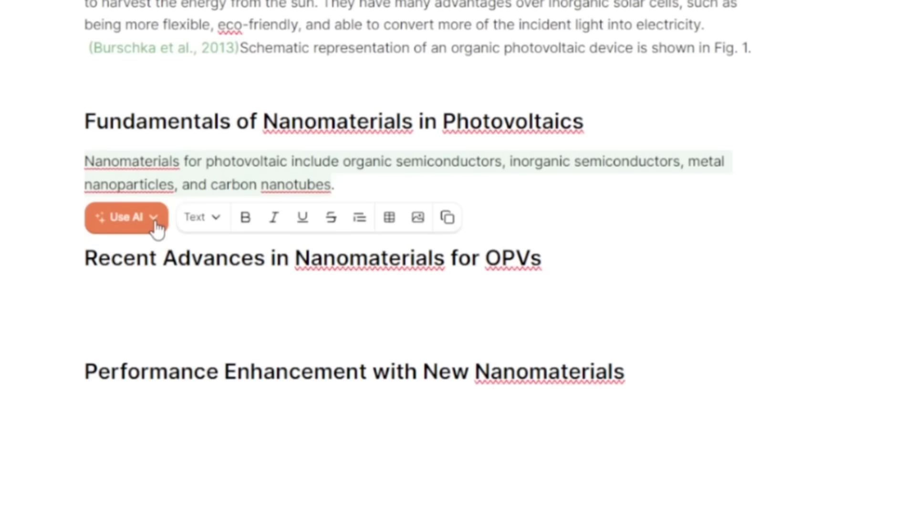
left_click(156, 225)
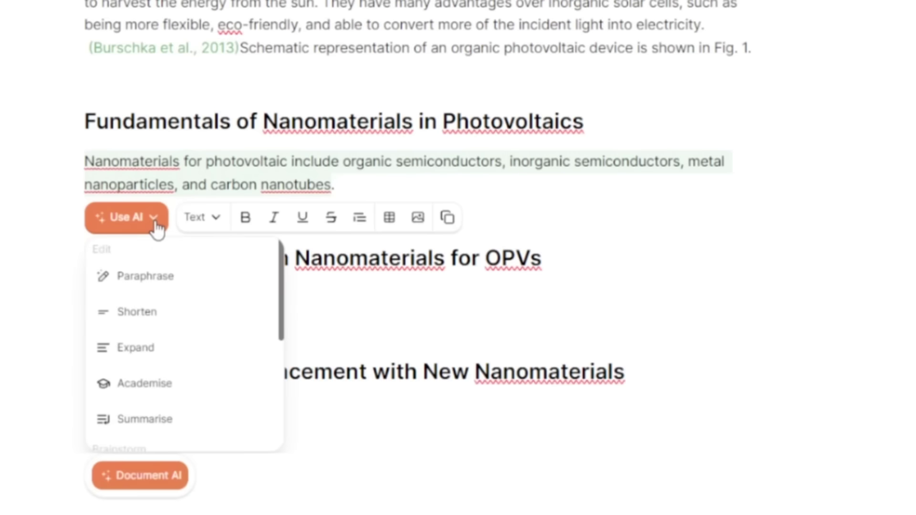
scroll(168, 334, "down", 3)
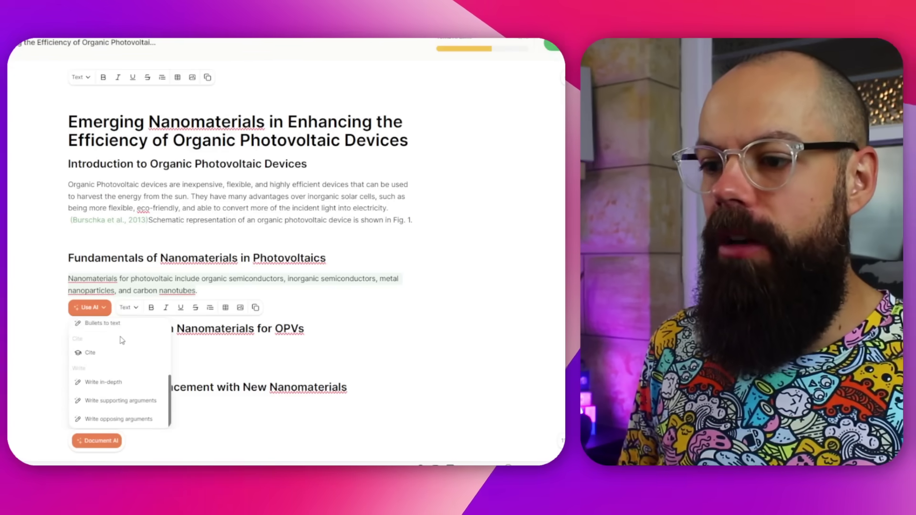
scroll(122, 340, "up", 2)
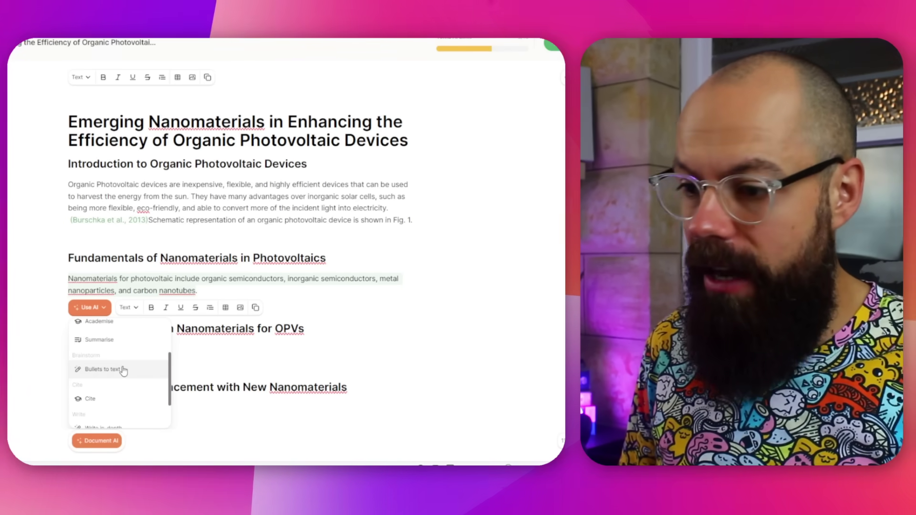
scroll(122, 370, "down", 4)
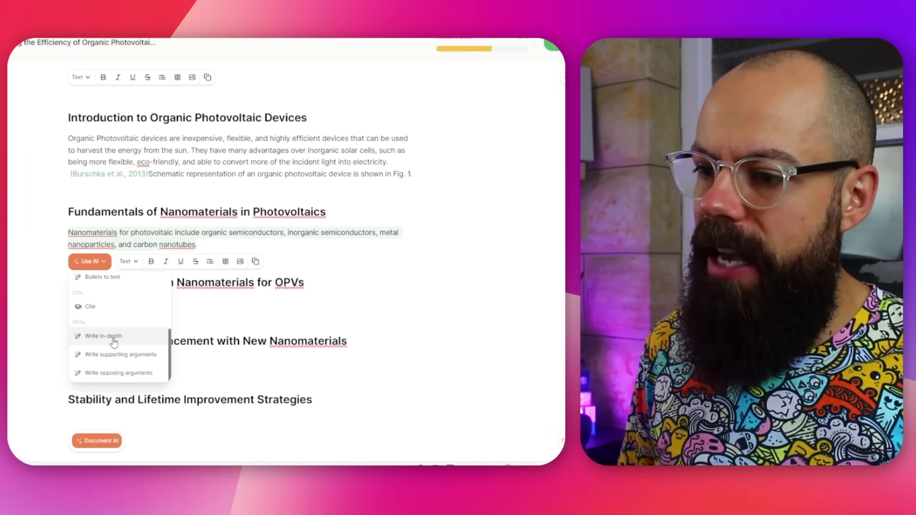
left_click(110, 311)
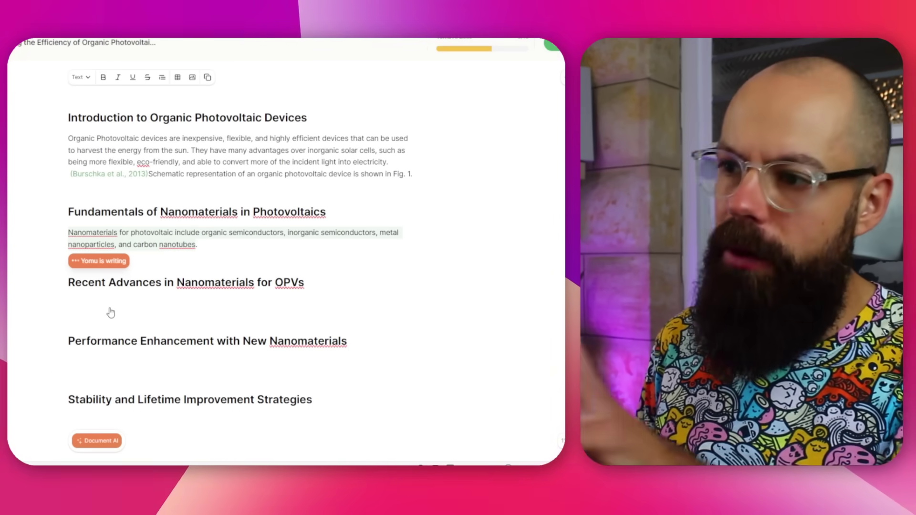
scroll(122, 319, "down", 2)
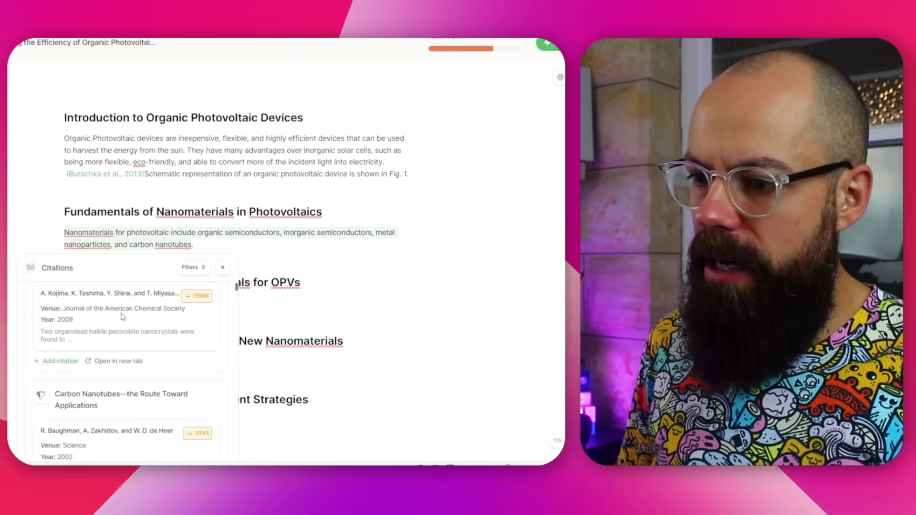
scroll(120, 381, "down", 2)
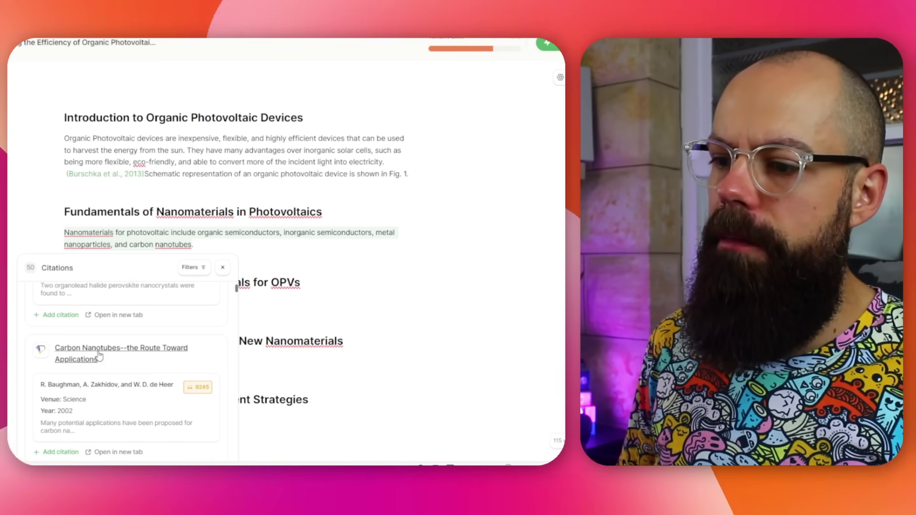
left_click(99, 355)
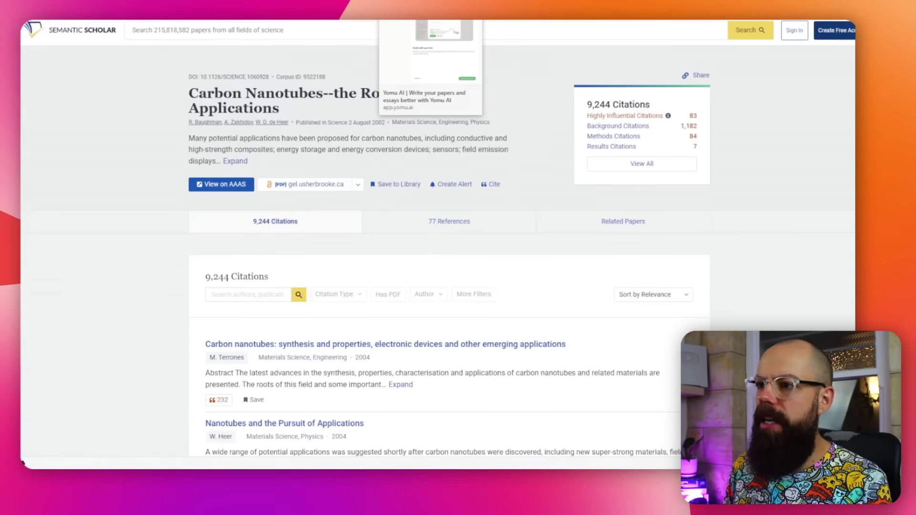
left_click(431, 21)
scroll(395, 406, "down", 1)
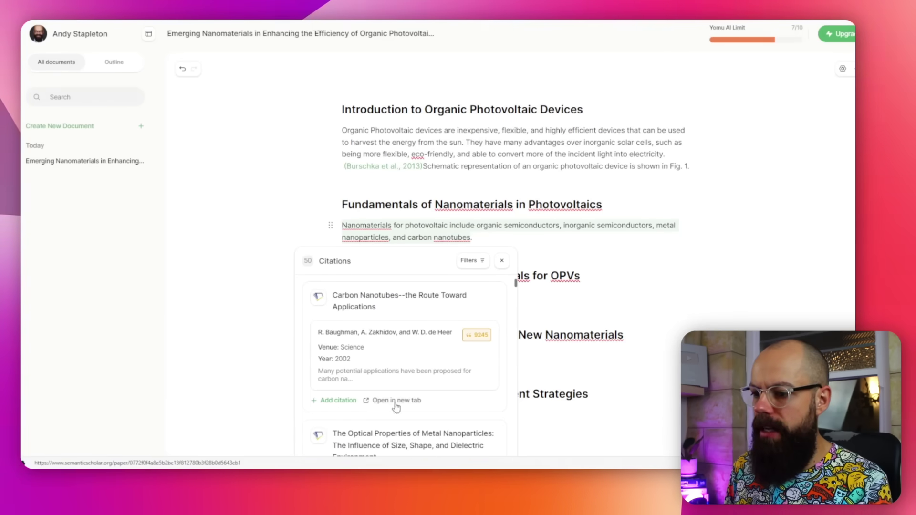
Step: Cite the Carbon Nanotubes paper by Baughman et al. in the Fundamentals paragraph
left_click(339, 400)
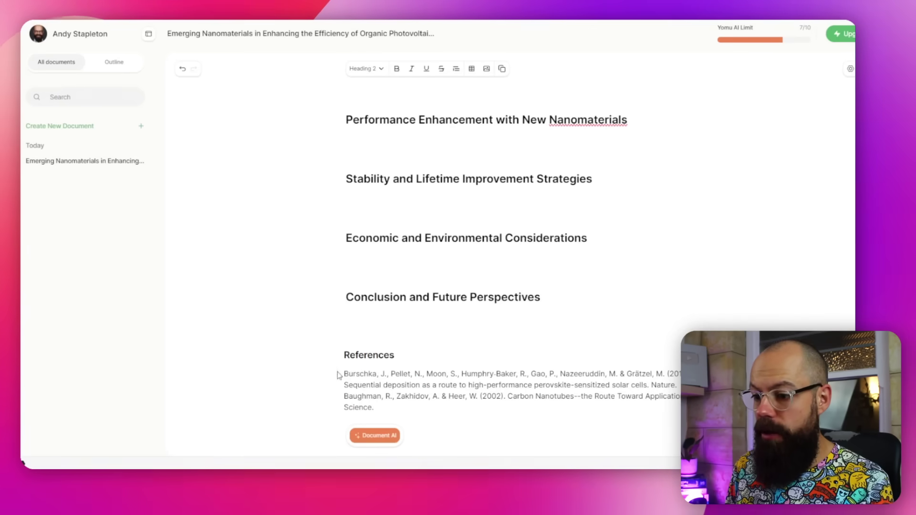
left_click_drag(347, 371, 395, 406)
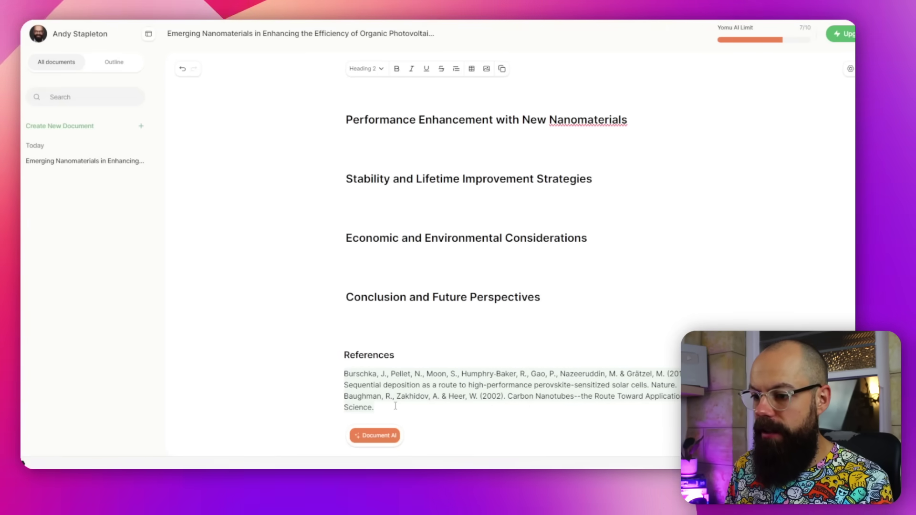
scroll(810, 29, "up", 5)
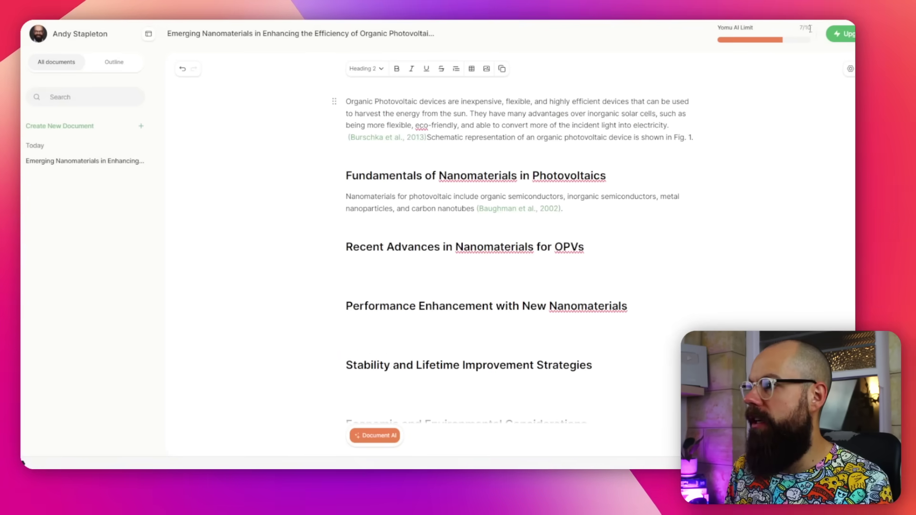
Step: Switch the document's citation and reference style to MLA9 in Document Settings
left_click(848, 69)
left_click(817, 268)
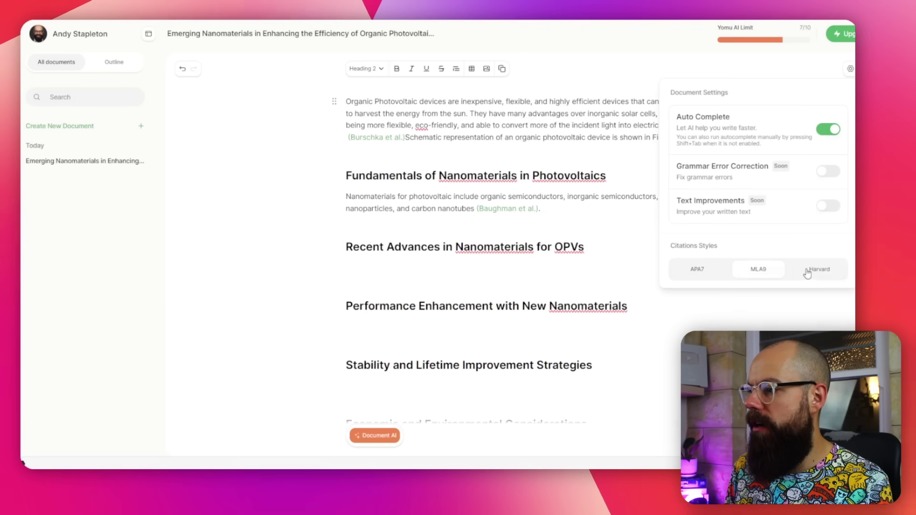
left_click(758, 273)
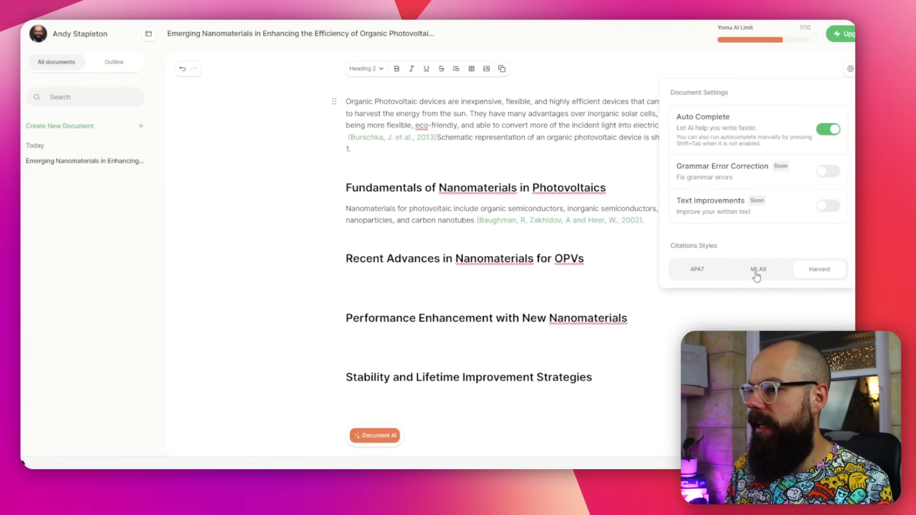
left_click(300, 252)
scroll(291, 251, "down", 4)
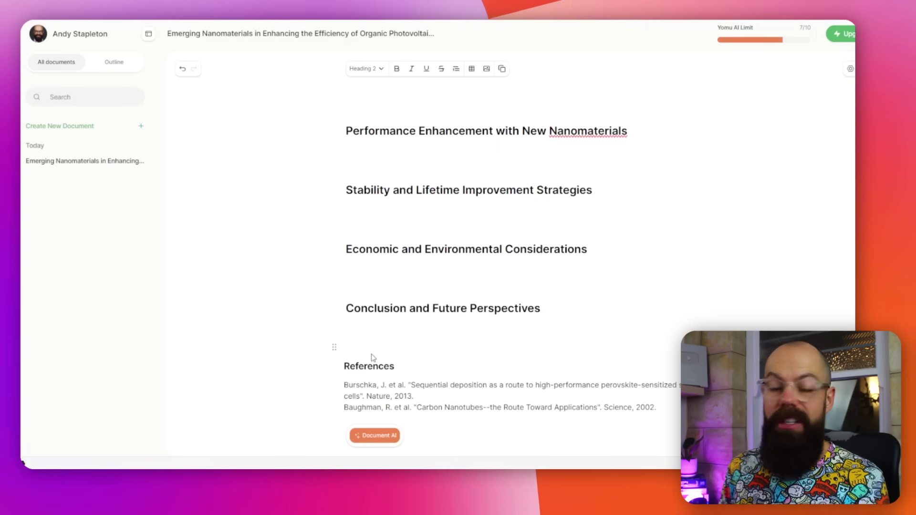